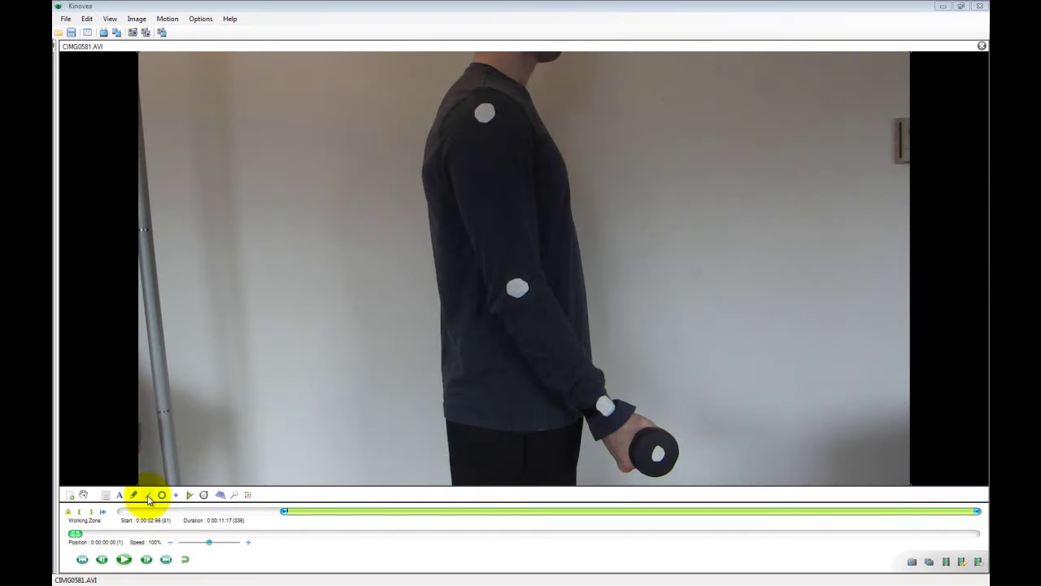
Step: Draw a line across the dumbbell's end disc on the first frame, measuring 7.15 cm
{"action": "left_click", "coordinate": [148, 496]}
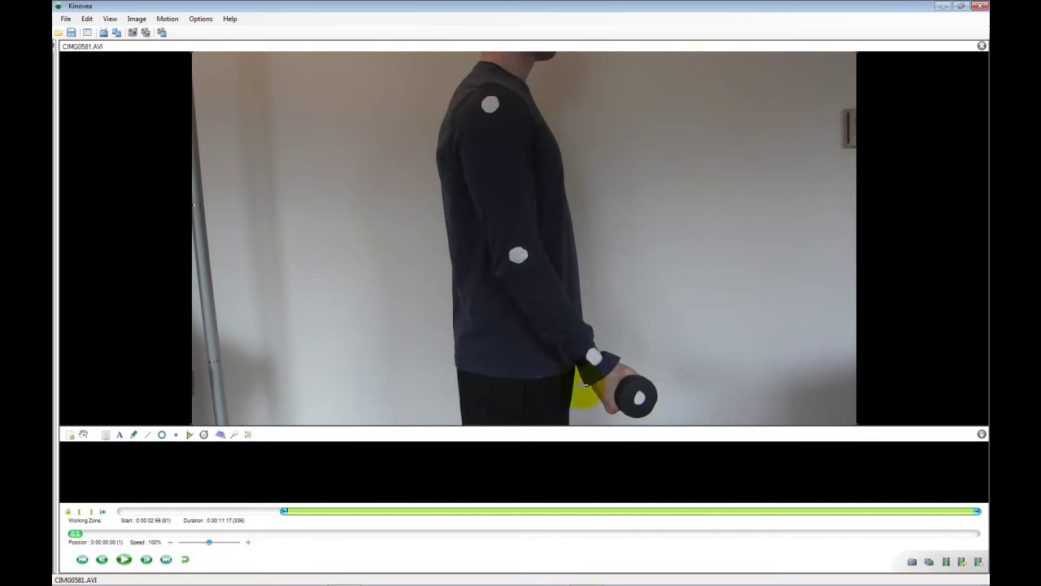
{"action": "left_click_drag", "start_coordinate": [623, 390], "coordinate": [655, 404]}
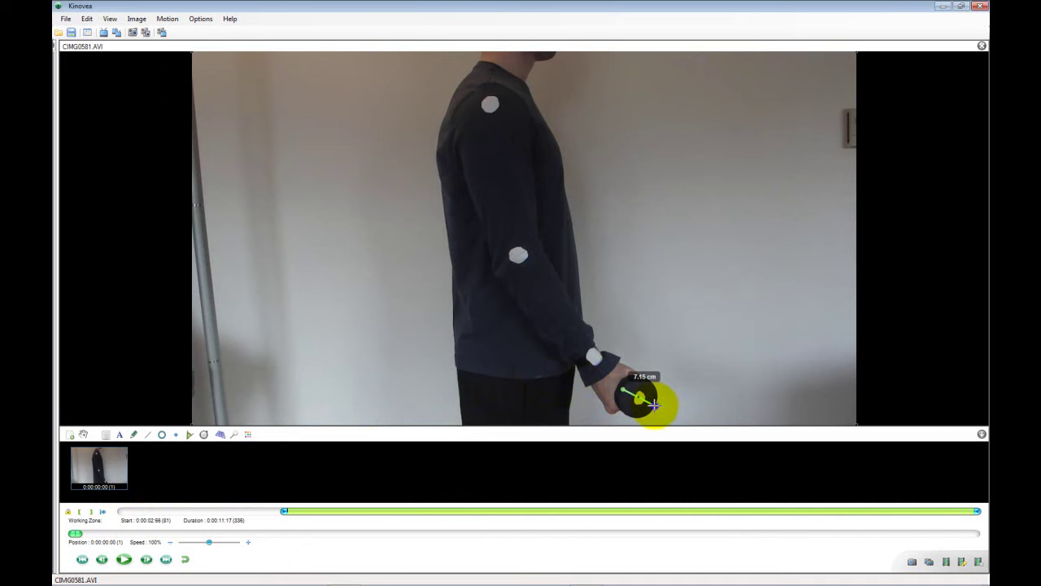
Step: Calibrate the dumbbell line as 7 cm and move the 7.00 cm measure onto the top-right wall
{"action": "right_click", "coordinate": [656, 409]}
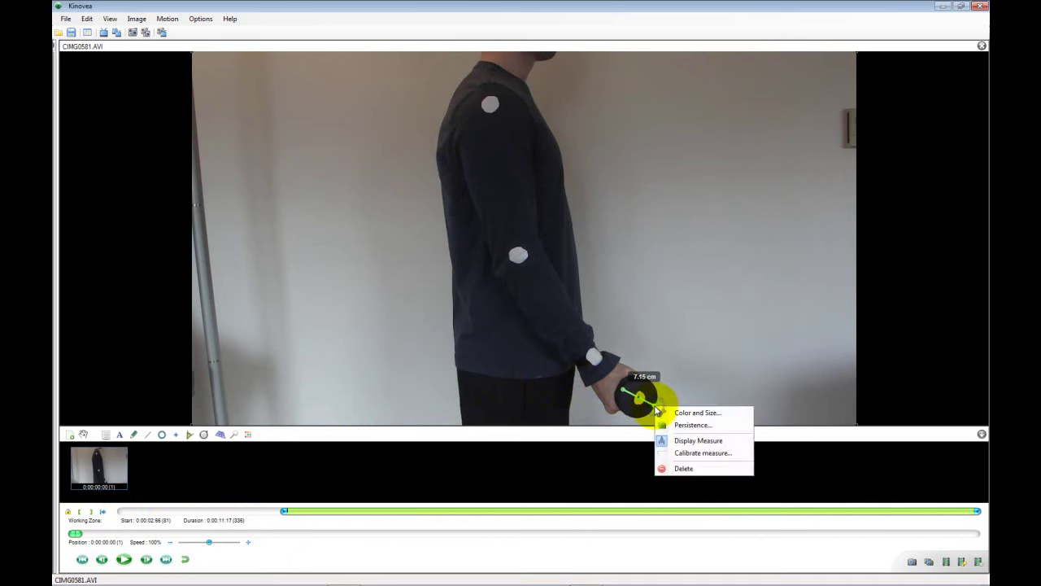
{"action": "left_click", "coordinate": [680, 453]}
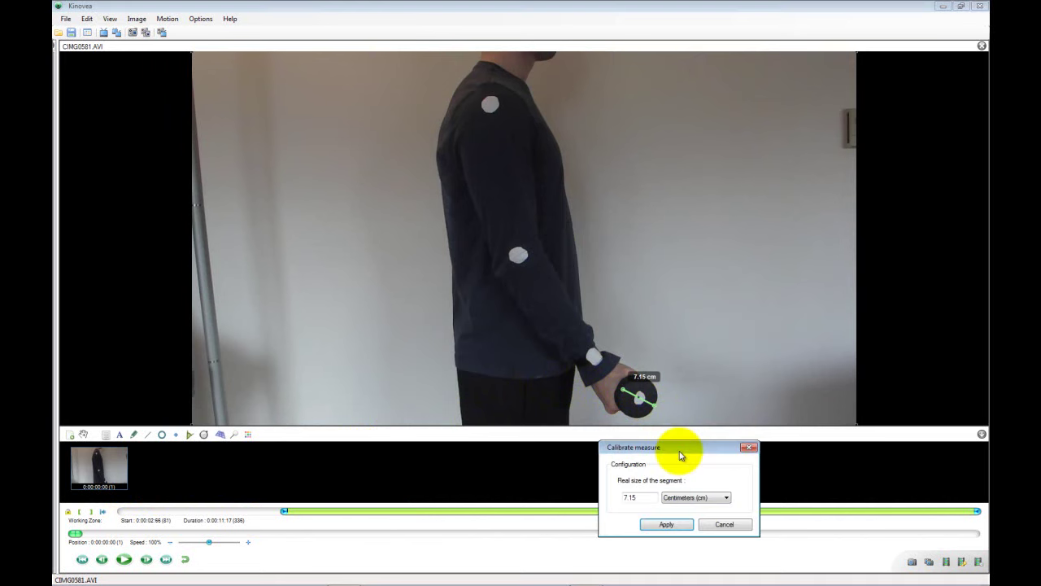
{"action": "left_click", "coordinate": [643, 497]}
{"action": "key", "text": "BackSpace"}
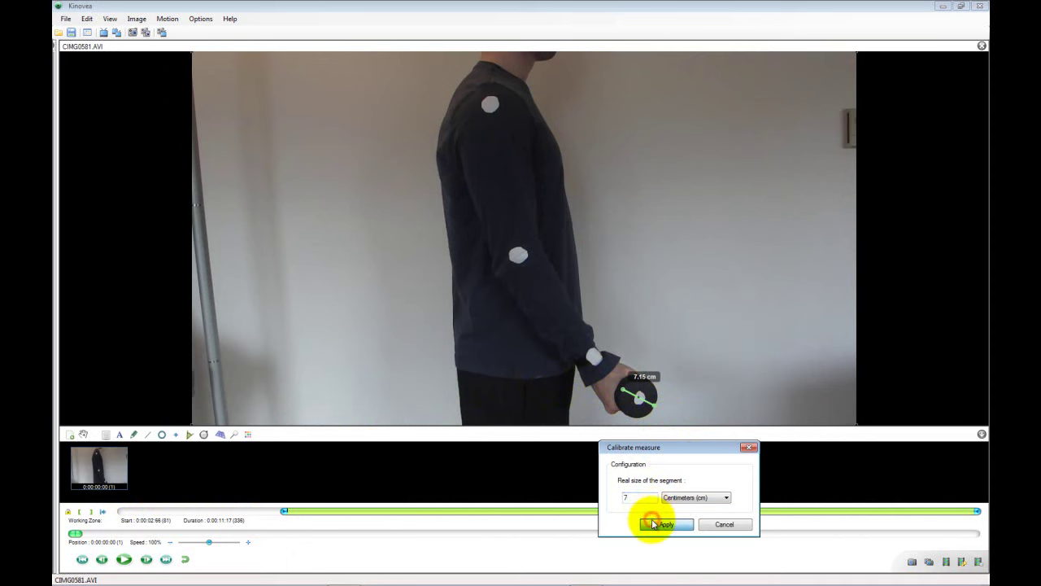
{"action": "left_click", "coordinate": [660, 524]}
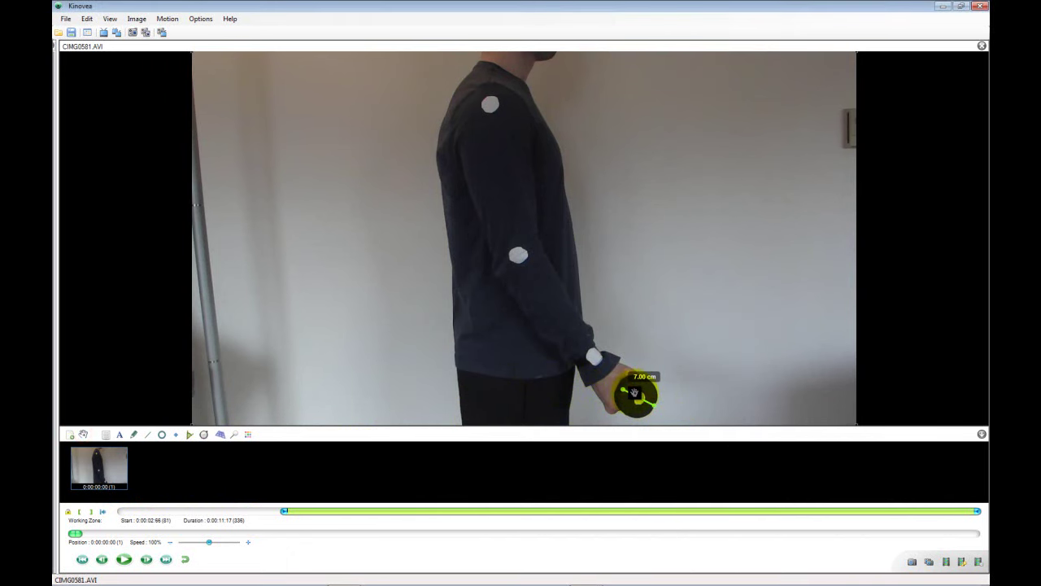
{"action": "left_click_drag", "start_coordinate": [636, 396], "coordinate": [794, 98]}
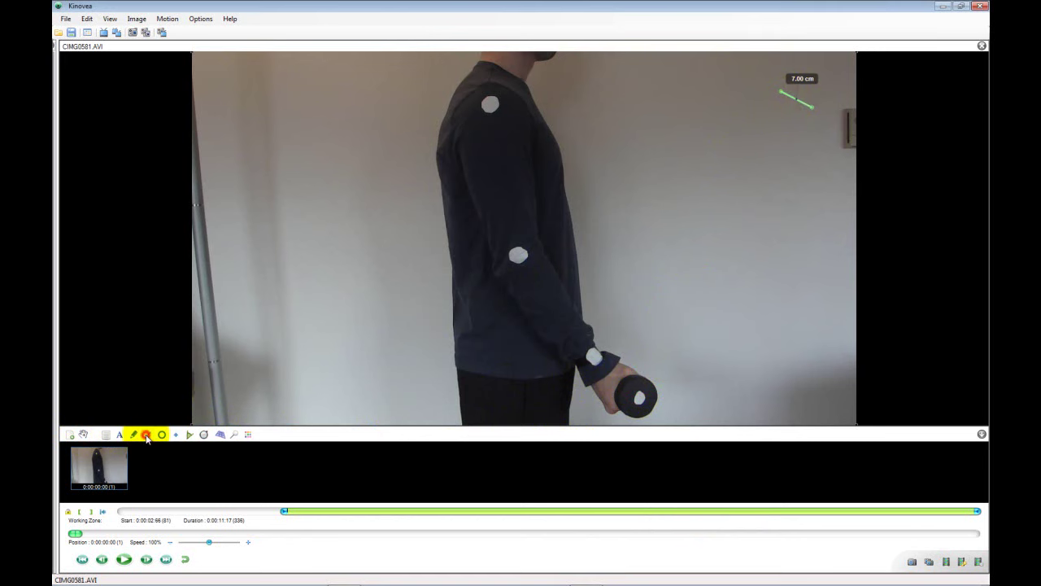
Step: Draw an elbow-to-wrist line with its length label hidden, then a shoulder-to-elbow line
{"action": "left_click", "coordinate": [146, 434]}
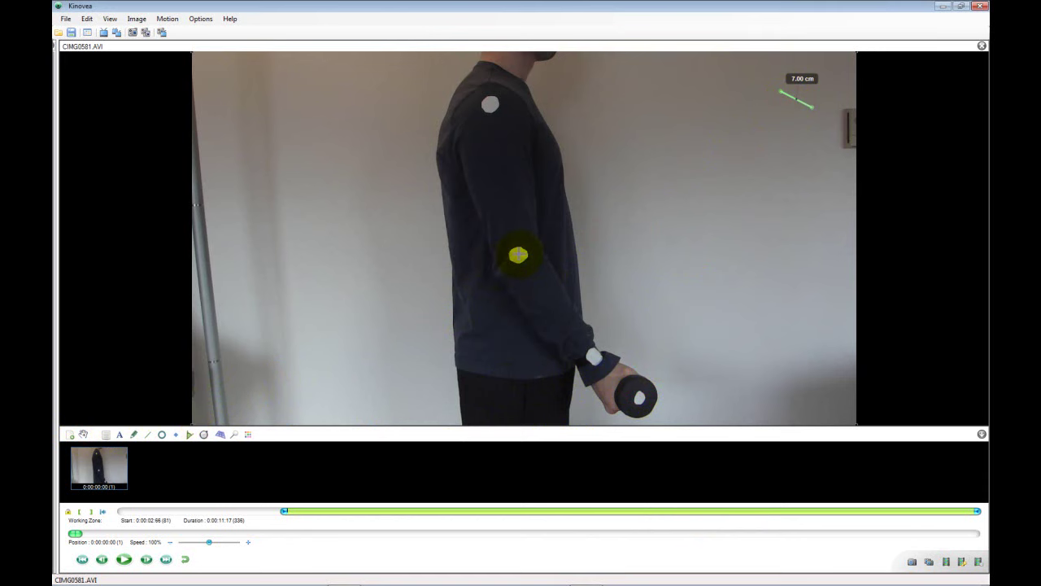
{"action": "mouse_move", "coordinate": [518, 255]}
{"action": "left_mouse_down"}
{"action": "mouse_move", "coordinate": [564, 302]}
{"action": "mouse_move", "coordinate": [594, 355]}
{"action": "left_mouse_up"}
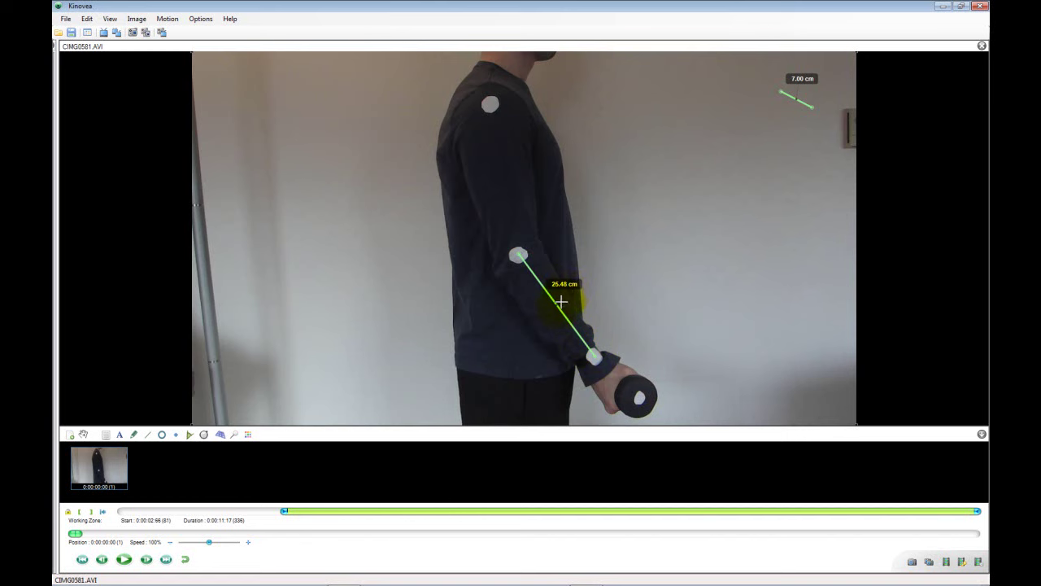
{"action": "right_click", "coordinate": [560, 307]}
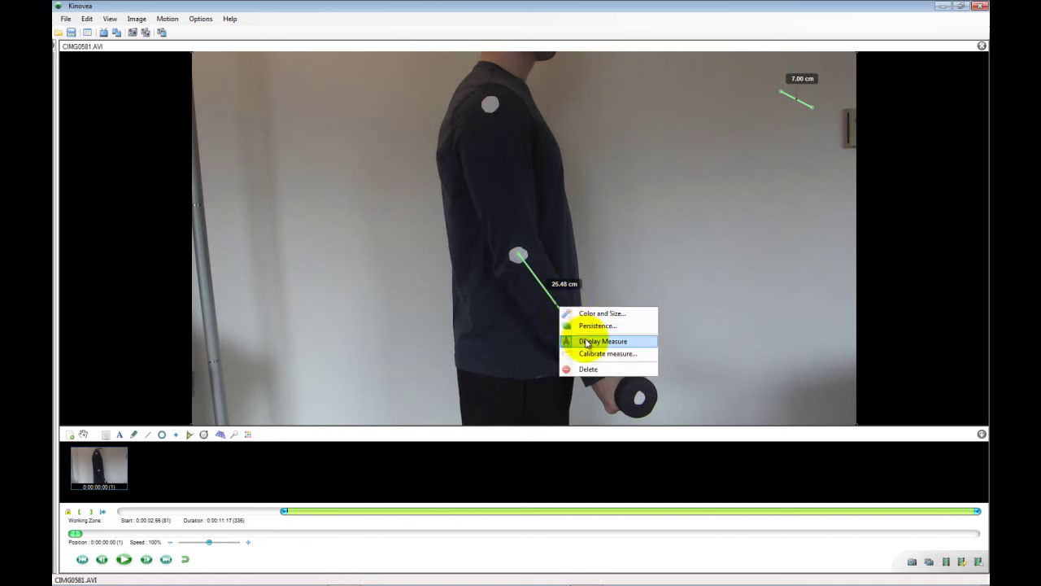
{"action": "left_click", "coordinate": [585, 341]}
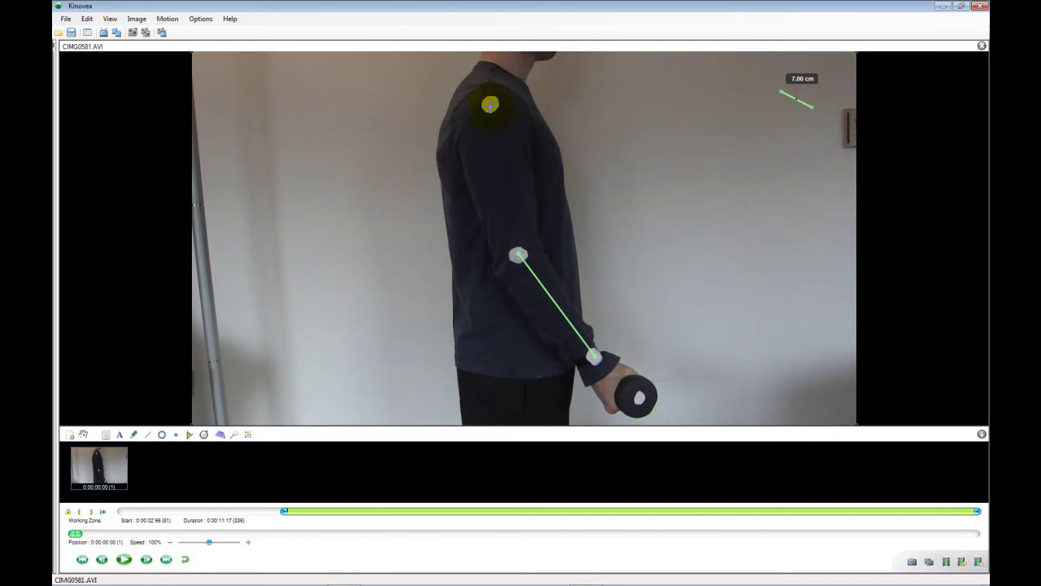
{"action": "left_click_drag", "start_coordinate": [492, 112], "coordinate": [517, 249]}
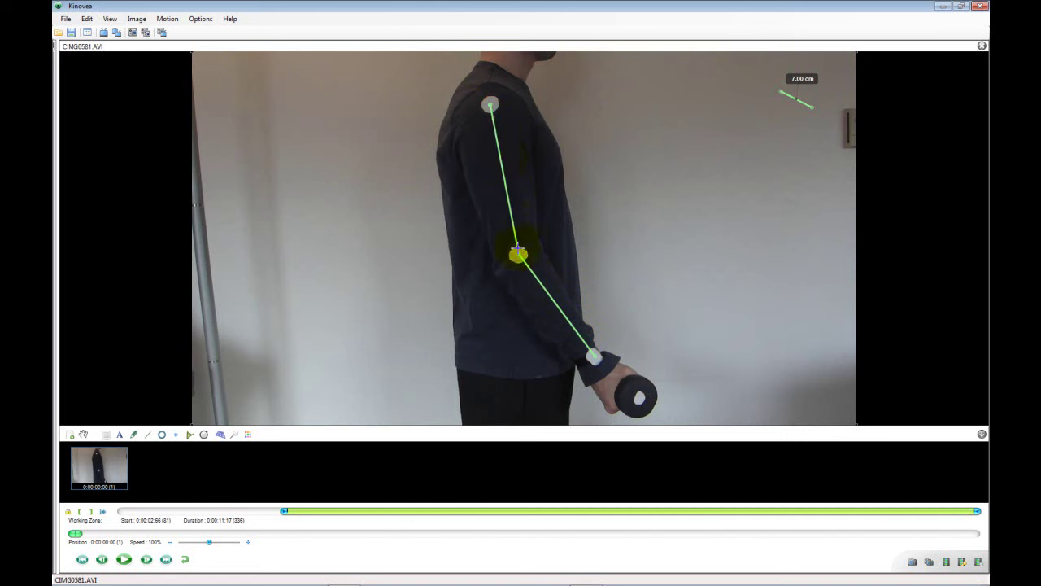
Step: Place a circle on the elbow marker, centre it on the joint, and colour it red
{"action": "left_click", "coordinate": [163, 435]}
{"action": "left_click", "coordinate": [516, 247]}
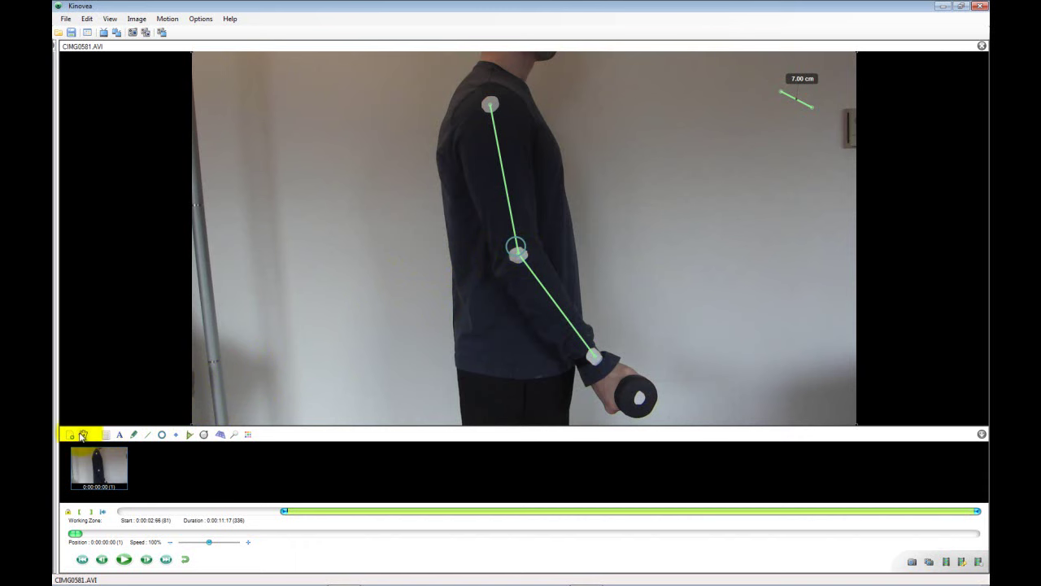
{"action": "left_click", "coordinate": [83, 434]}
{"action": "left_click_drag", "start_coordinate": [504, 250], "coordinate": [509, 257]}
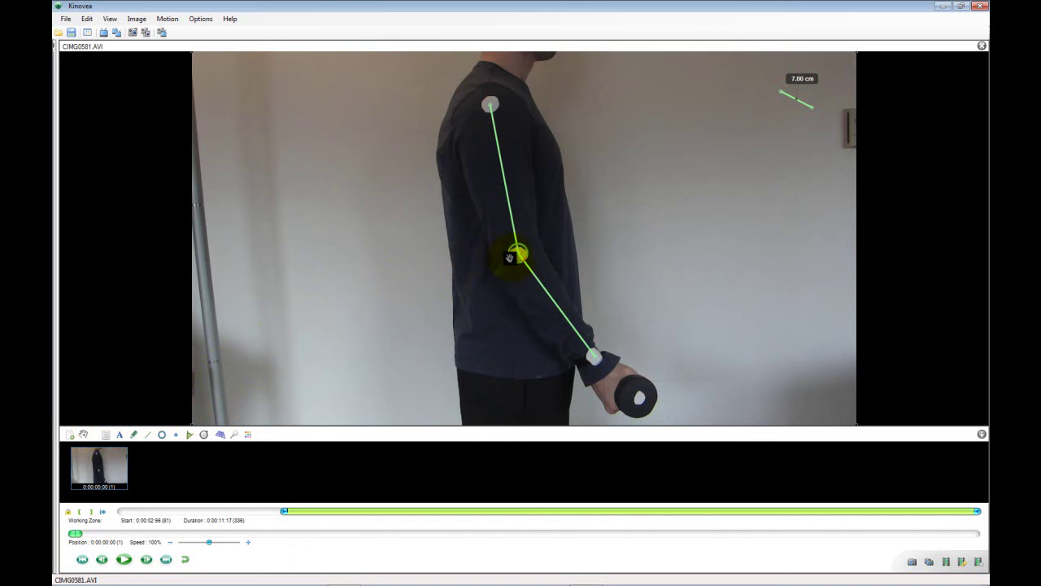
{"action": "right_click", "coordinate": [509, 257]}
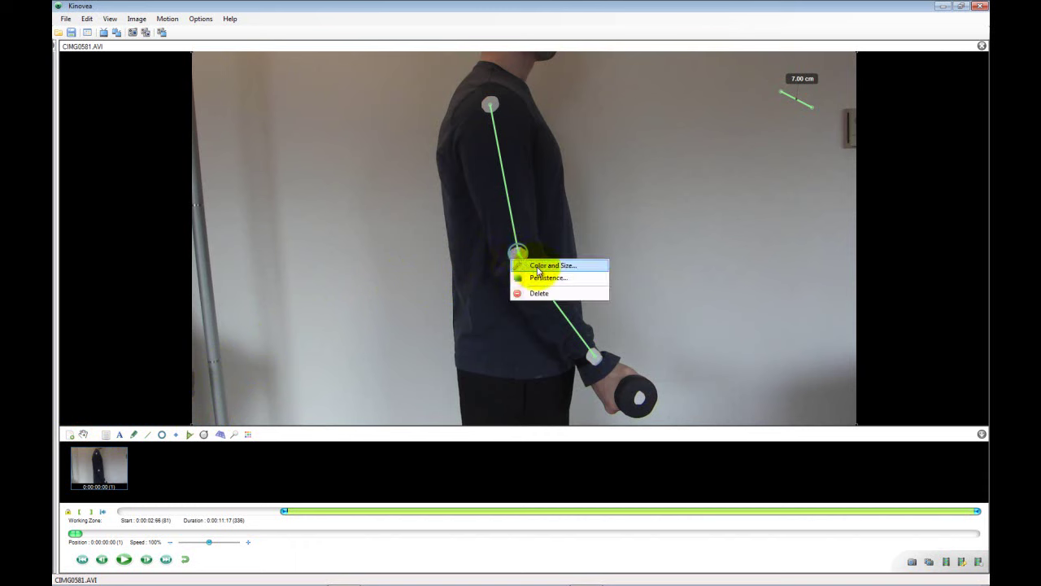
{"action": "left_click", "coordinate": [538, 271]}
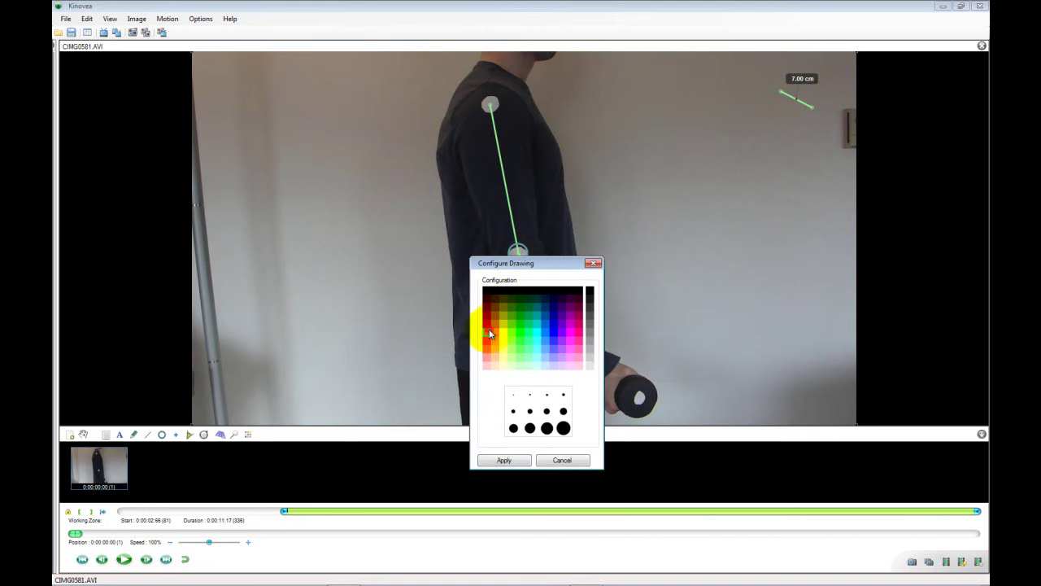
{"action": "left_click", "coordinate": [489, 333]}
{"action": "left_click", "coordinate": [507, 414]}
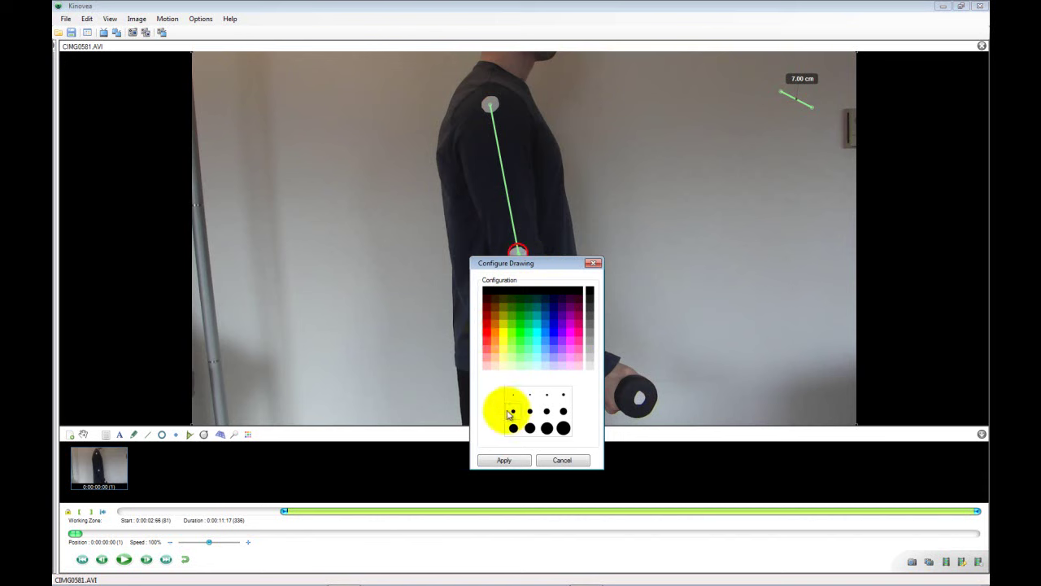
{"action": "left_click", "coordinate": [503, 459]}
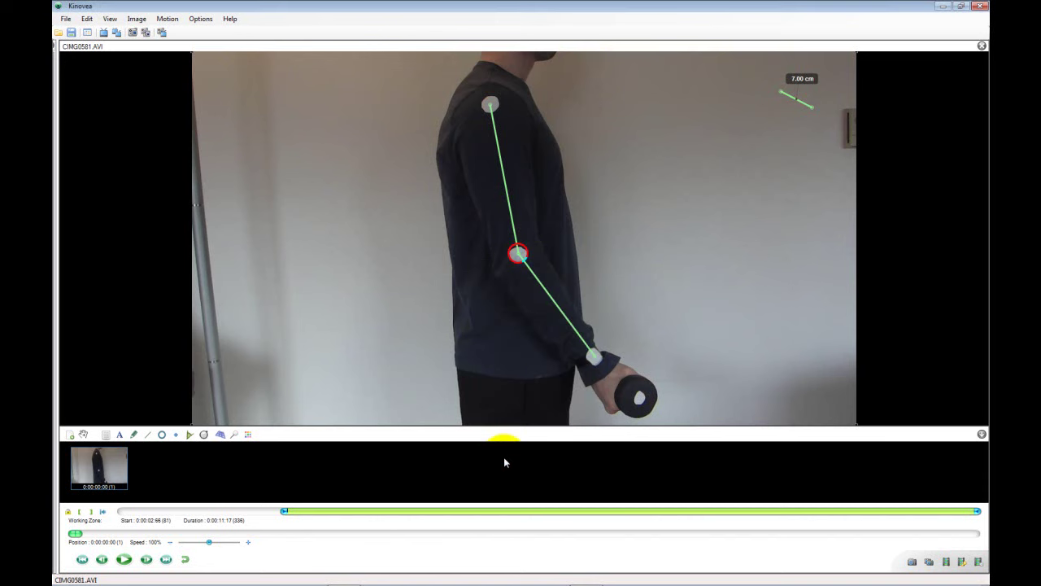
Step: Place a cross marker on the dumbbell's centre and turn on Track Path for it
{"action": "left_click", "coordinate": [516, 263]}
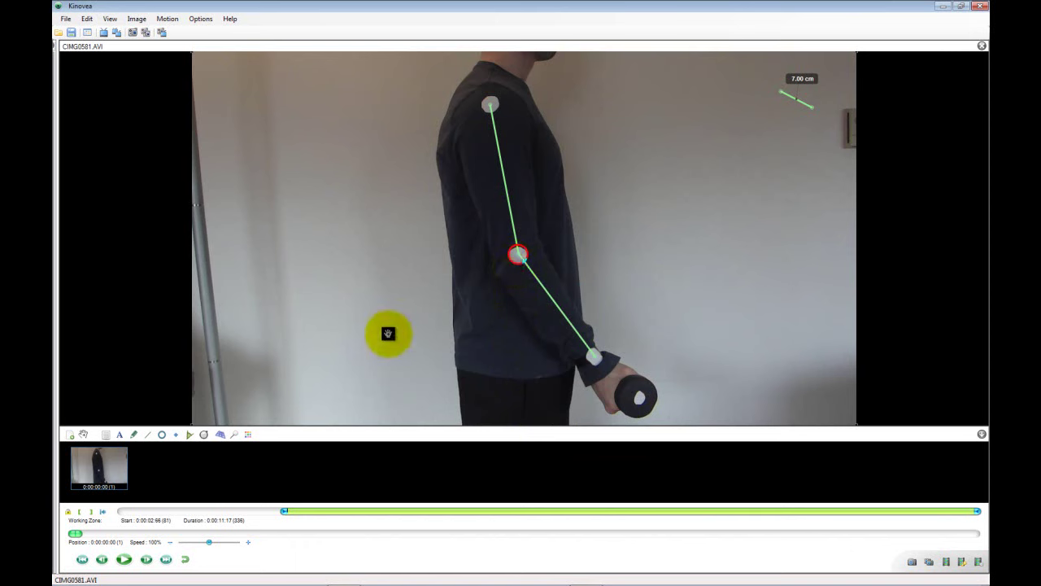
{"action": "left_click", "coordinate": [177, 435]}
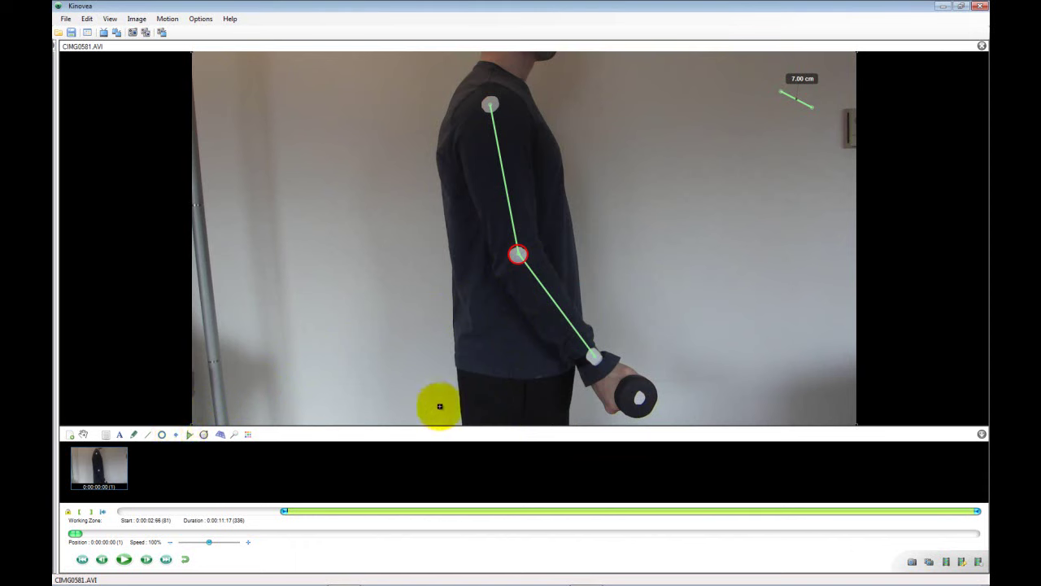
{"action": "left_click", "coordinate": [639, 397]}
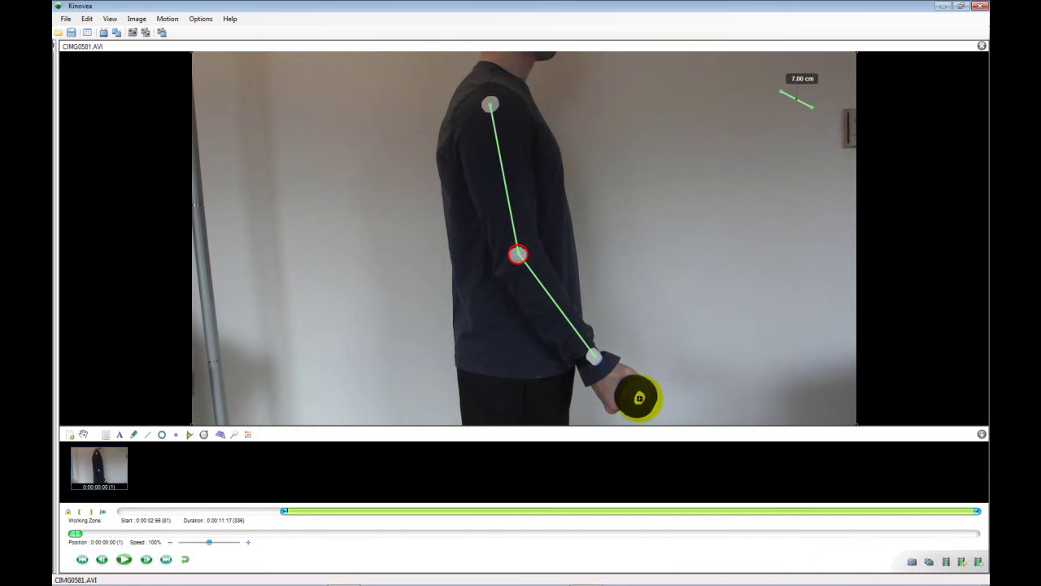
{"action": "right_click", "coordinate": [641, 398]}
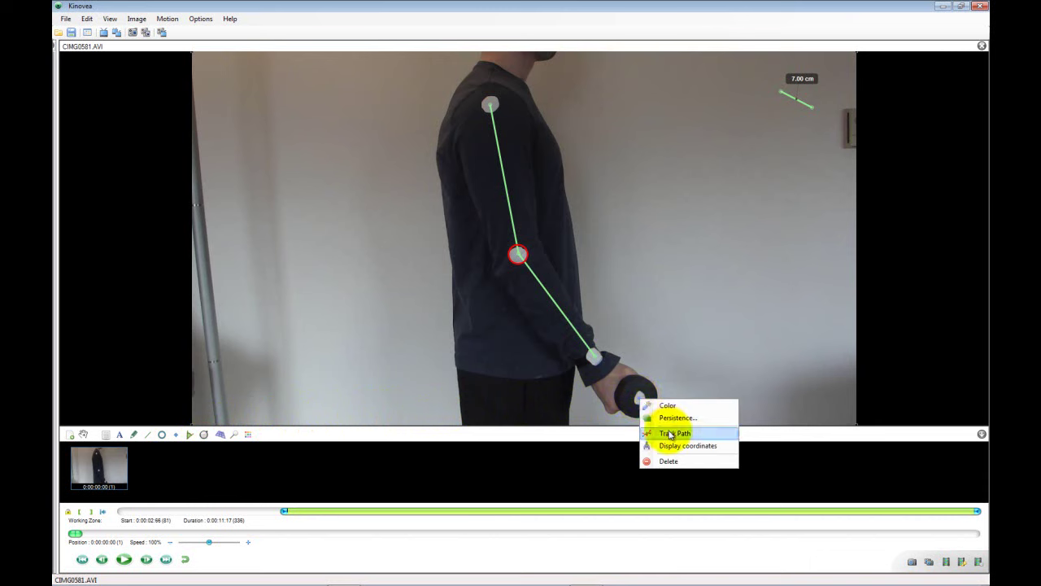
{"action": "left_click", "coordinate": [670, 432]}
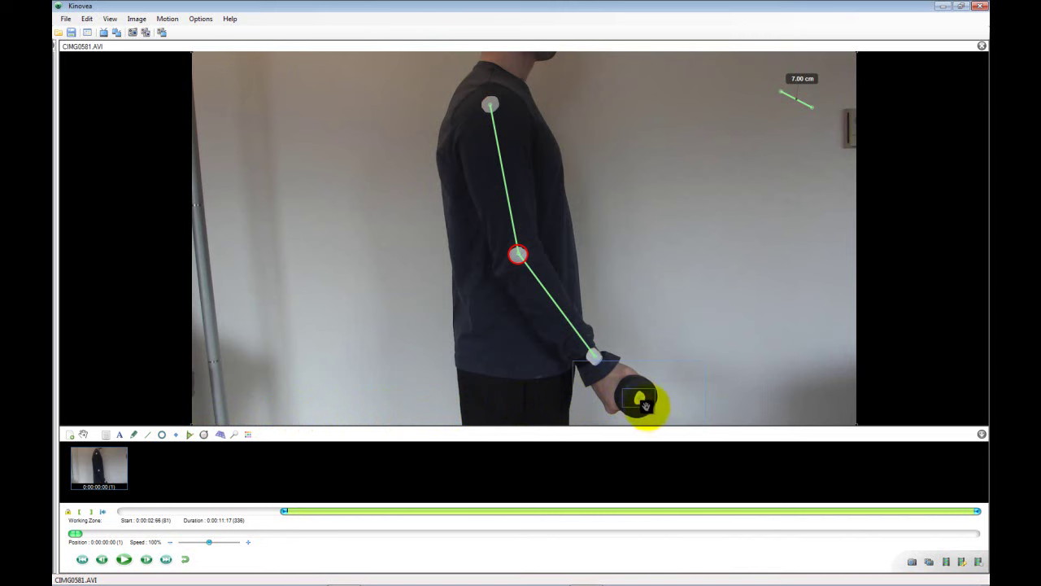
Step: Configure the dumbbell track with label Weight, Speed measurement and red colour, then play the video
{"action": "right_click", "coordinate": [641, 399]}
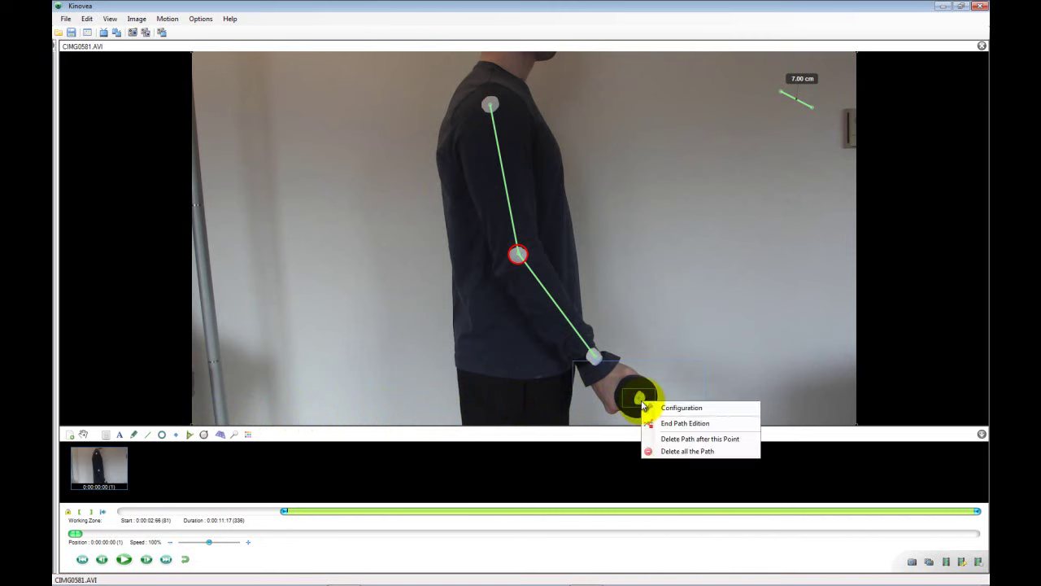
{"action": "left_click", "coordinate": [668, 407]}
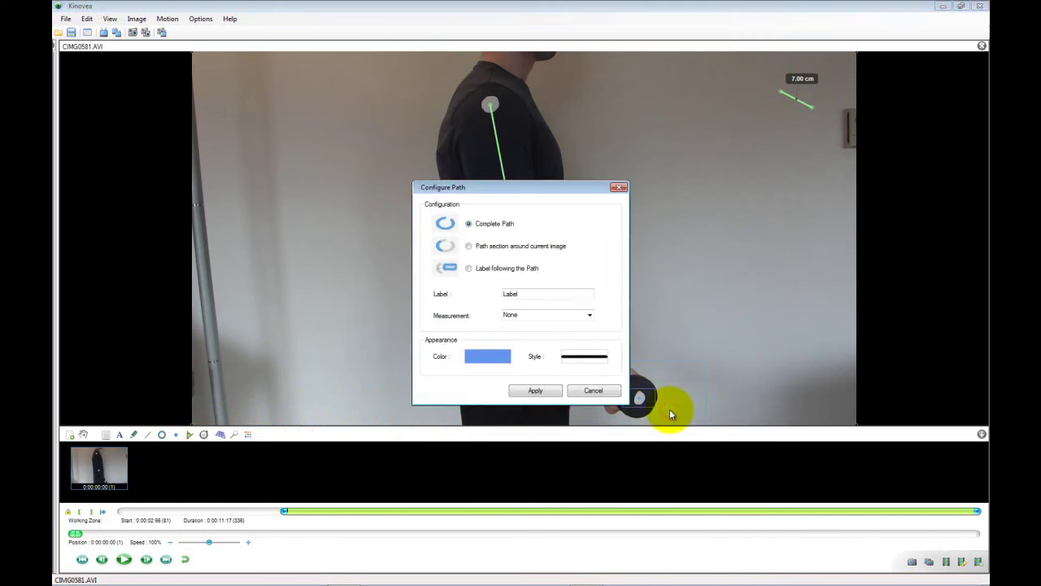
{"action": "left_click_drag", "start_coordinate": [560, 190], "coordinate": [443, 195]}
{"action": "left_click", "coordinate": [421, 294]}
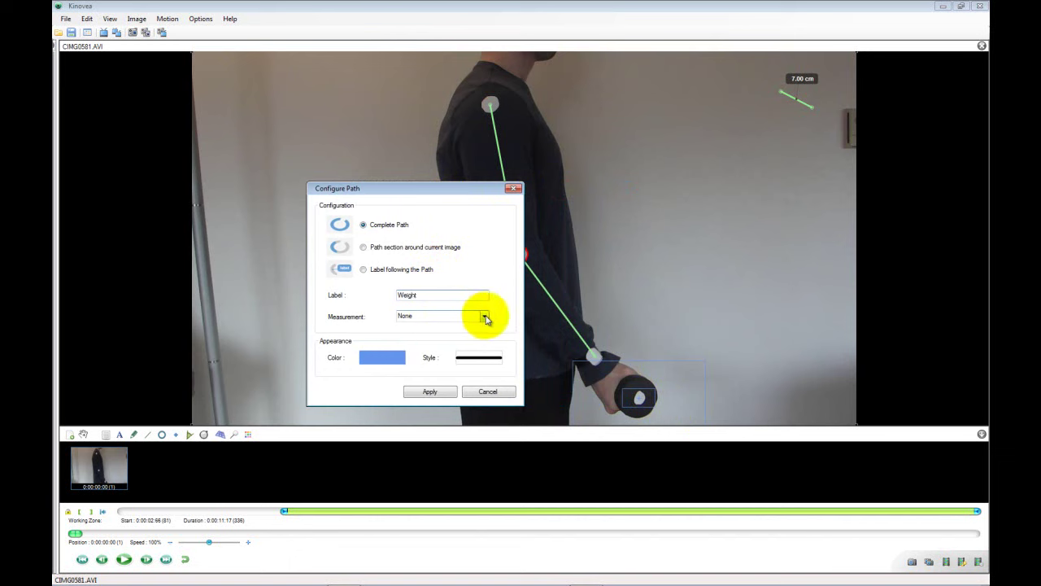
{"action": "left_click", "coordinate": [484, 317]}
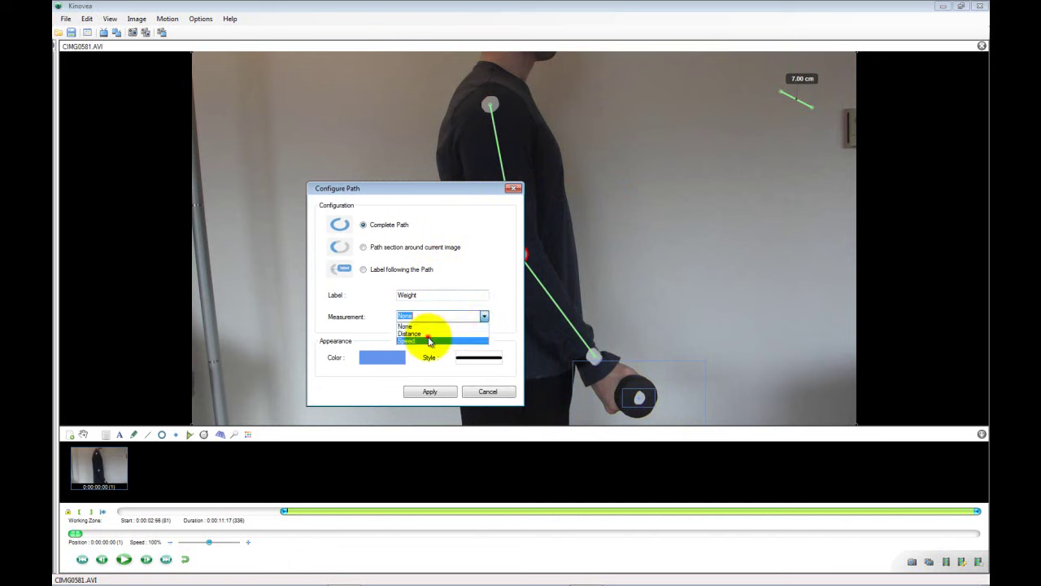
{"action": "left_click", "coordinate": [429, 340]}
{"action": "left_click", "coordinate": [386, 363]}
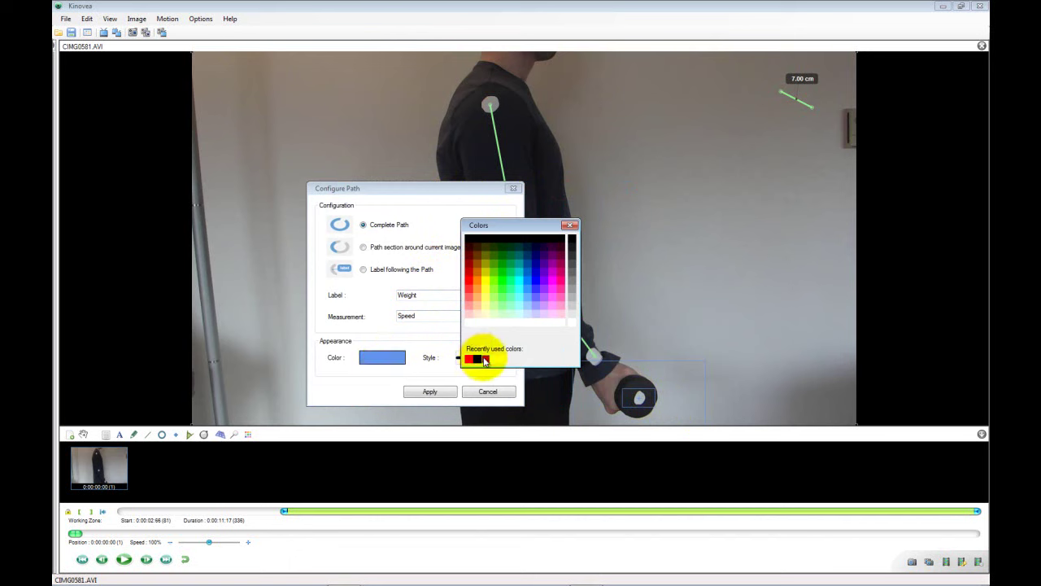
{"action": "left_click", "coordinate": [483, 359]}
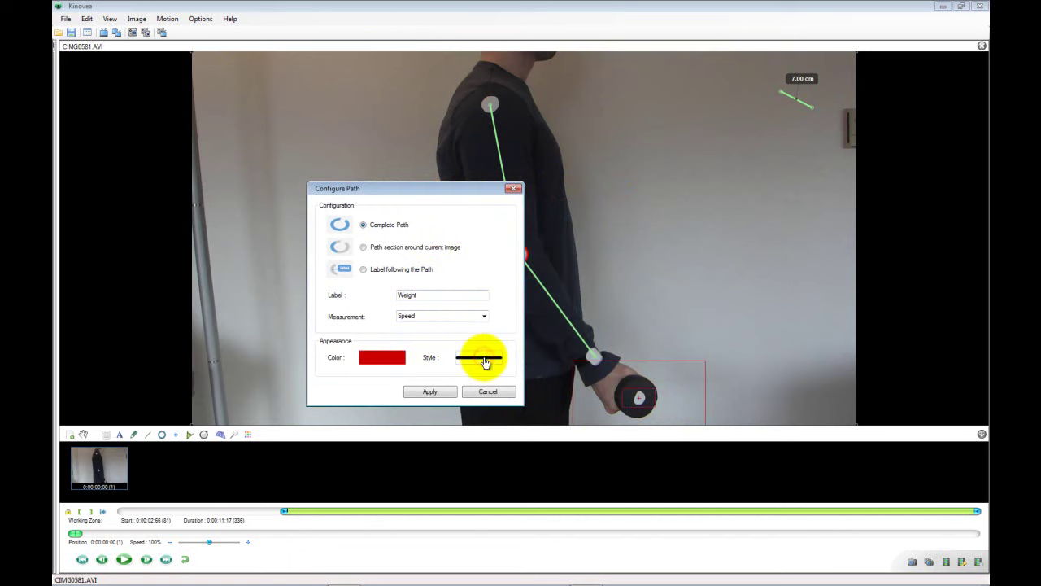
{"action": "left_click", "coordinate": [431, 391]}
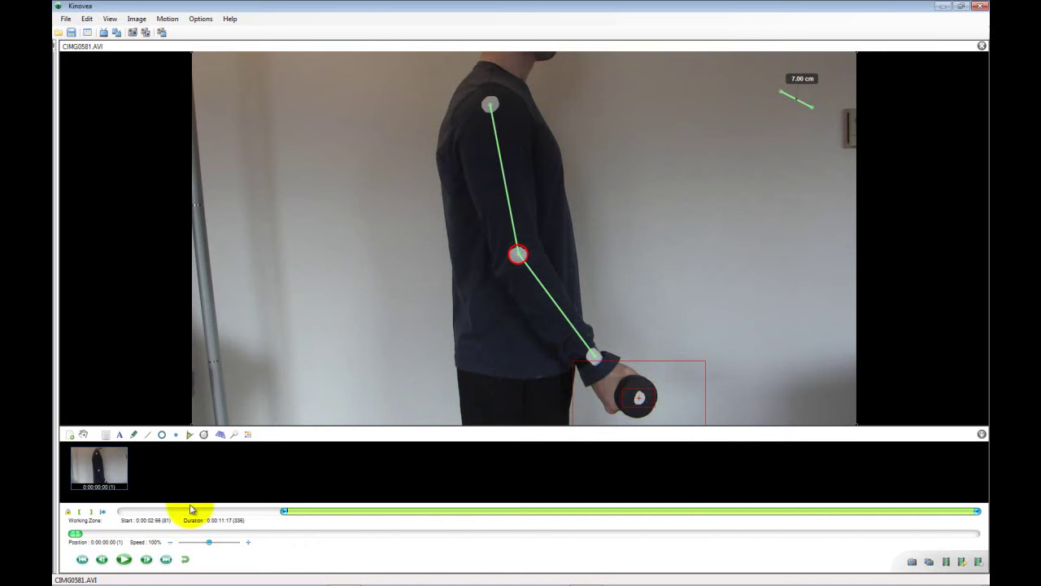
{"action": "left_click", "coordinate": [125, 560]}
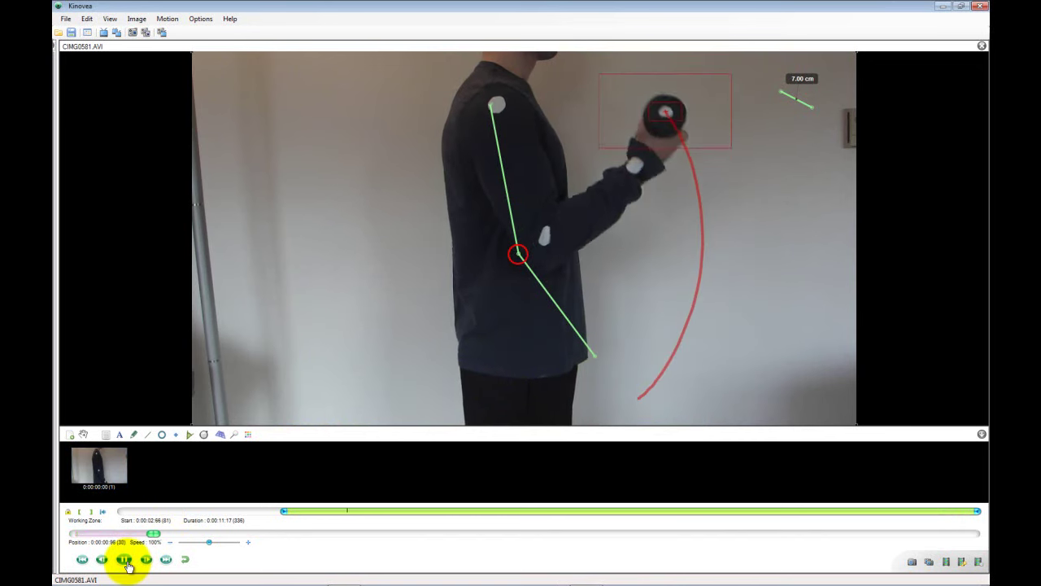
Step: Pause on the curled-arm frame and draw a blue circle around the elbow marker
{"action": "left_click", "coordinate": [125, 559]}
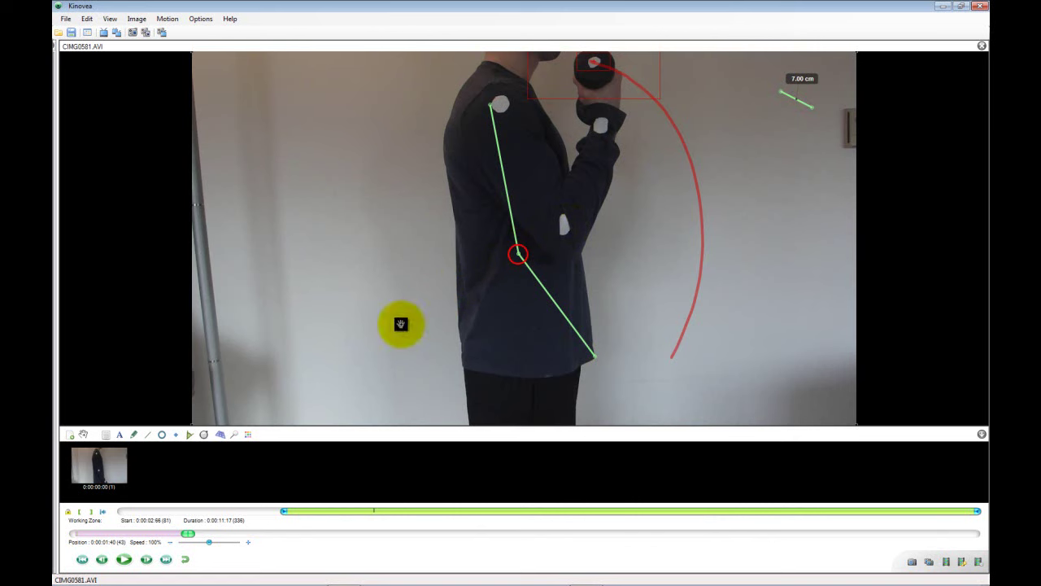
{"action": "left_click", "coordinate": [161, 435]}
{"action": "left_click_drag", "start_coordinate": [561, 222], "coordinate": [567, 232]}
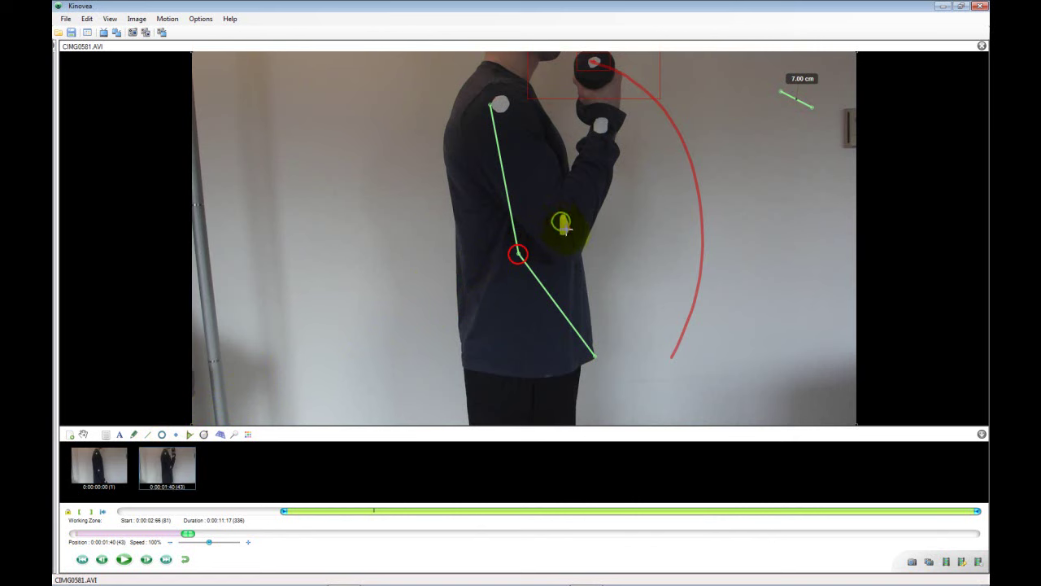
{"action": "left_click", "coordinate": [84, 437]}
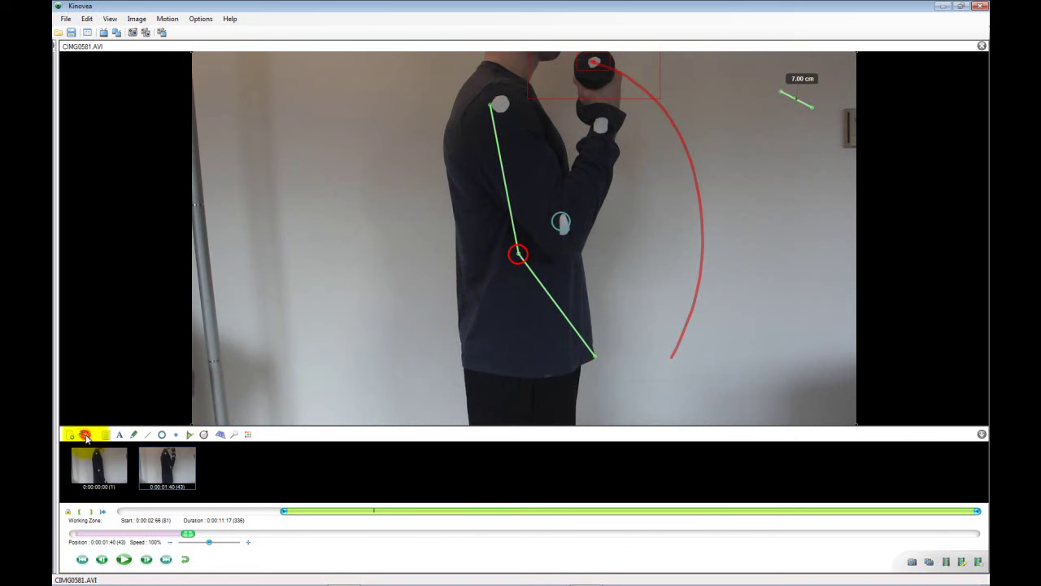
{"action": "right_click", "coordinate": [559, 230]}
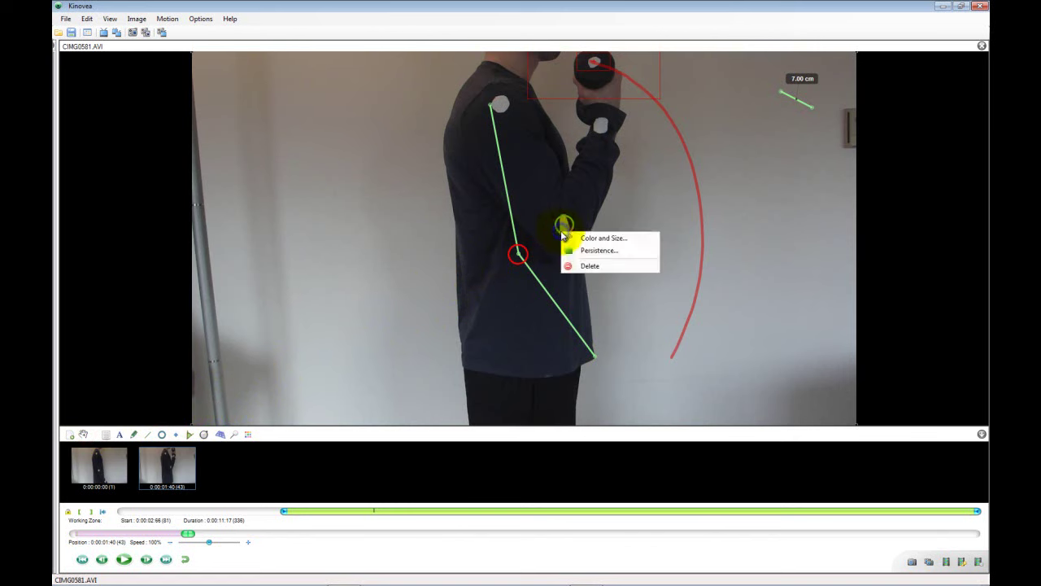
{"action": "left_click", "coordinate": [577, 237]}
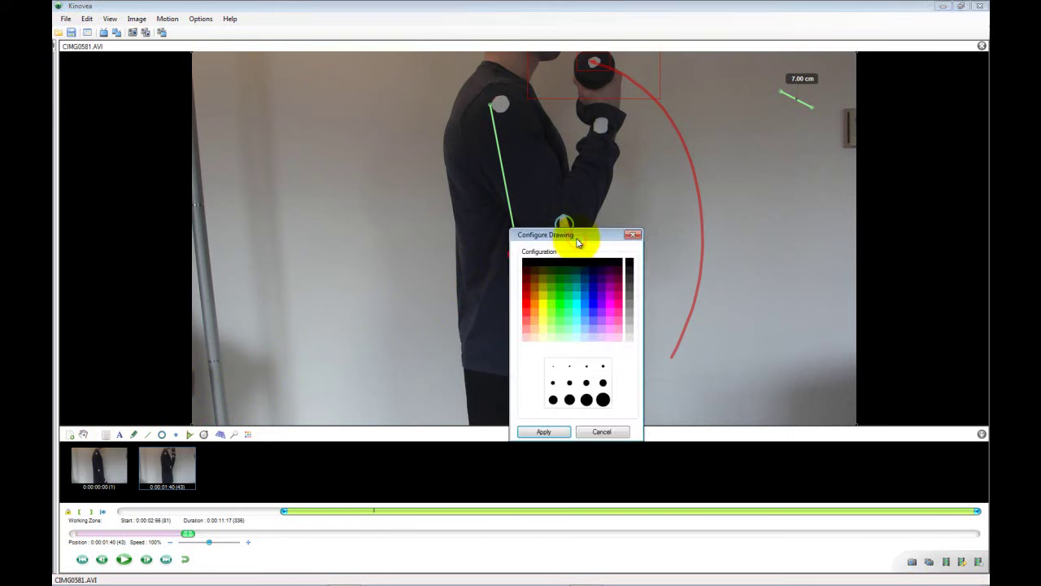
{"action": "left_click", "coordinate": [594, 299]}
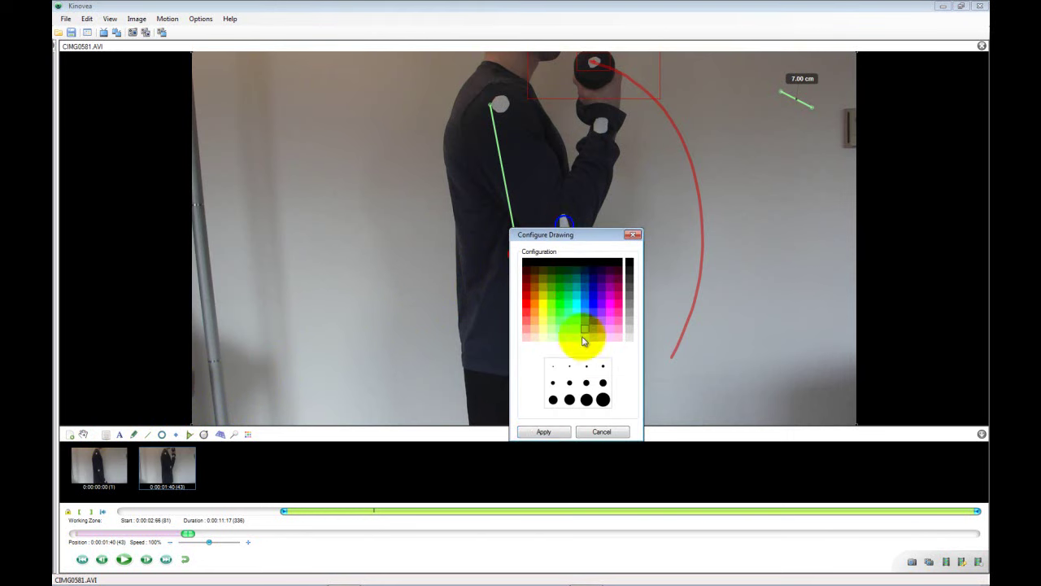
{"action": "left_click", "coordinate": [544, 430]}
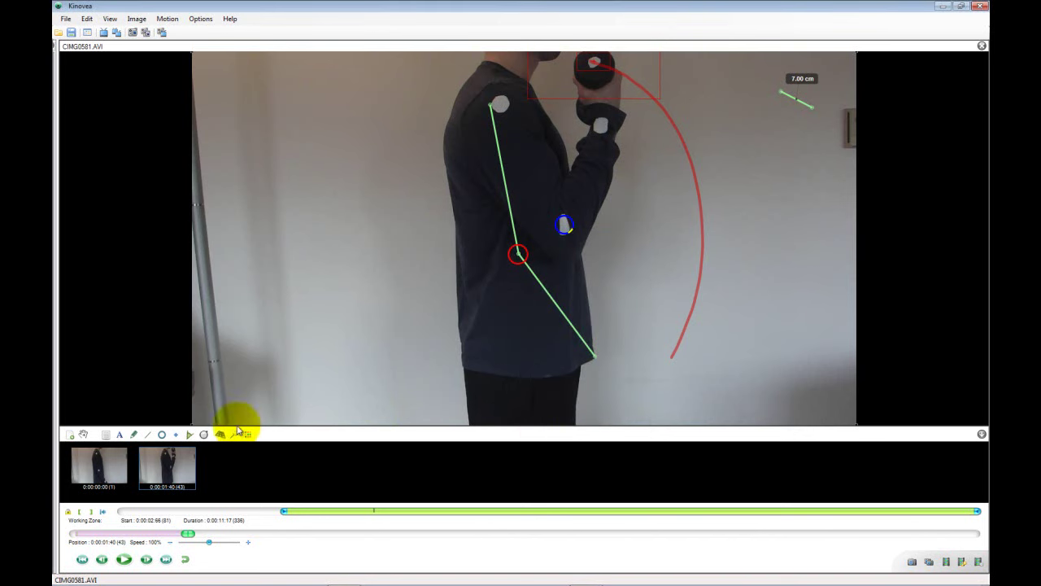
Step: Draw one line from the shoulder marker to the blue-circled elbow and another up to the wrist
{"action": "left_click", "coordinate": [150, 435]}
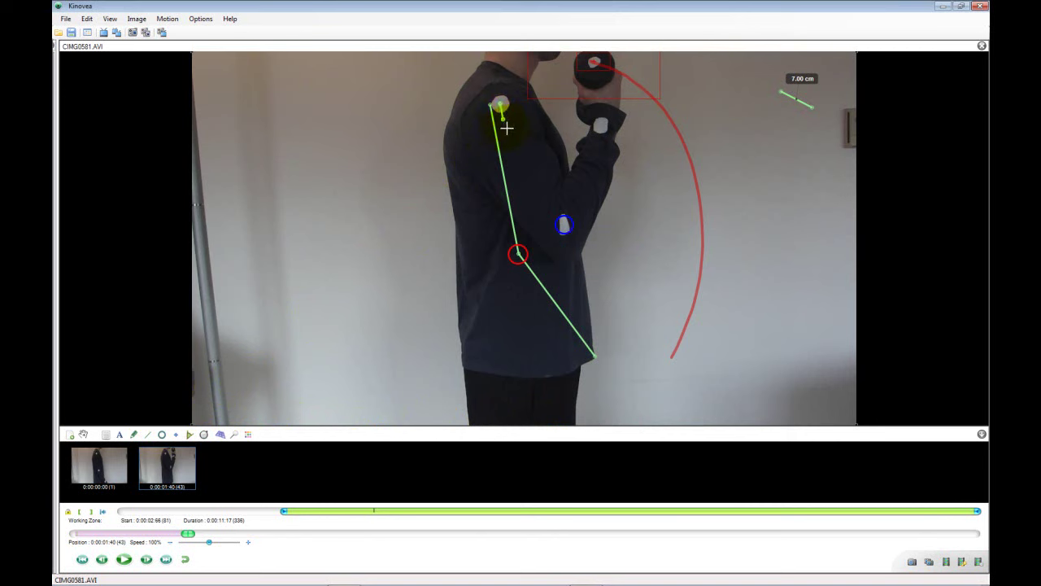
{"action": "left_click_drag", "start_coordinate": [512, 138], "coordinate": [564, 224]}
{"action": "left_click_drag", "start_coordinate": [564, 224], "coordinate": [600, 130]}
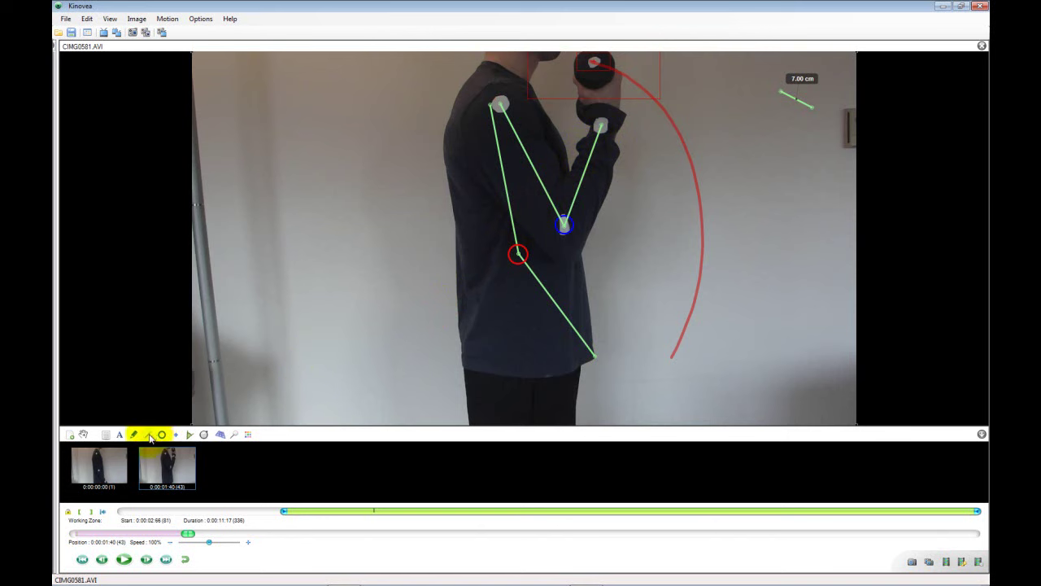
Step: Draw a line from the red circle to the blue elbow marker, colour it yellow, and show its 10.63 cm length
{"action": "left_click", "coordinate": [149, 435]}
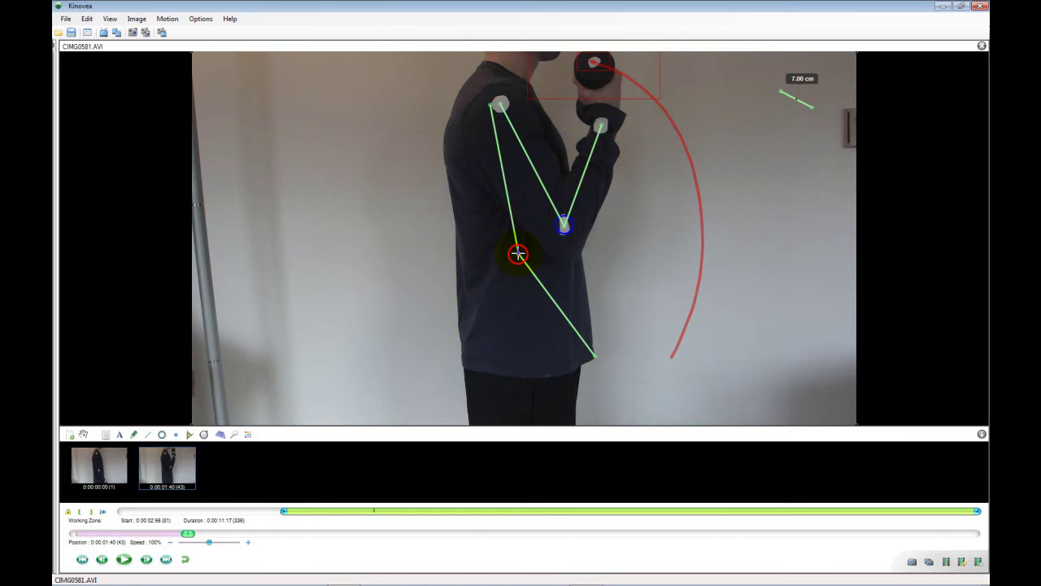
{"action": "left_click_drag", "start_coordinate": [537, 242], "coordinate": [556, 231]}
{"action": "right_click", "coordinate": [549, 237]}
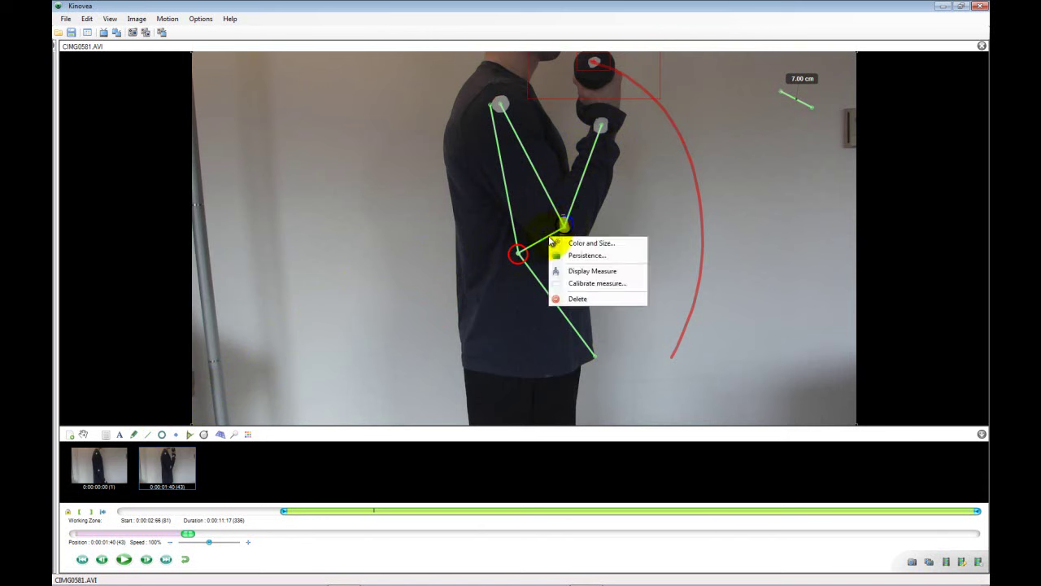
{"action": "left_click", "coordinate": [567, 244]}
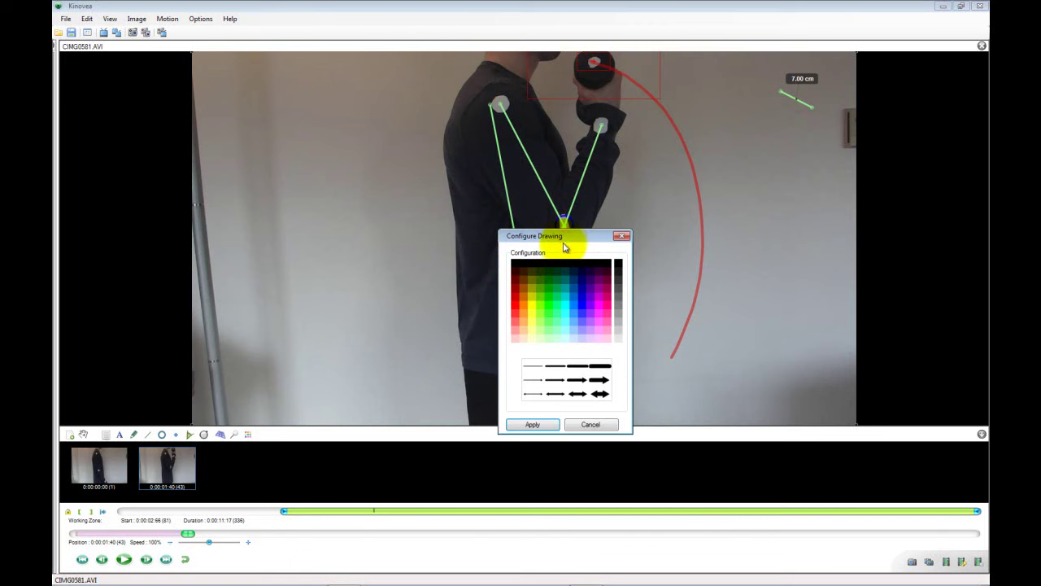
{"action": "left_click", "coordinate": [532, 313]}
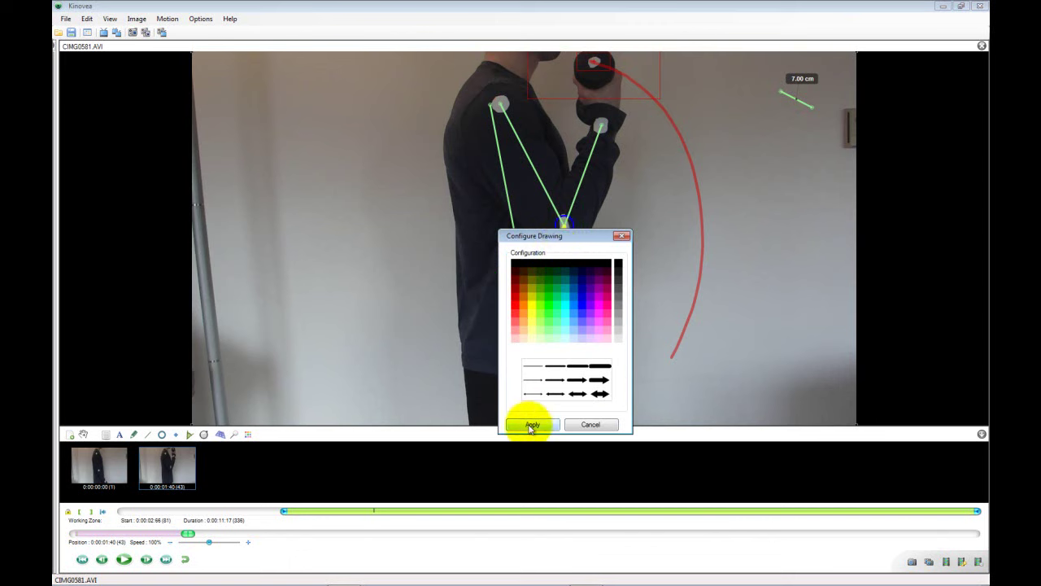
{"action": "left_click", "coordinate": [529, 423]}
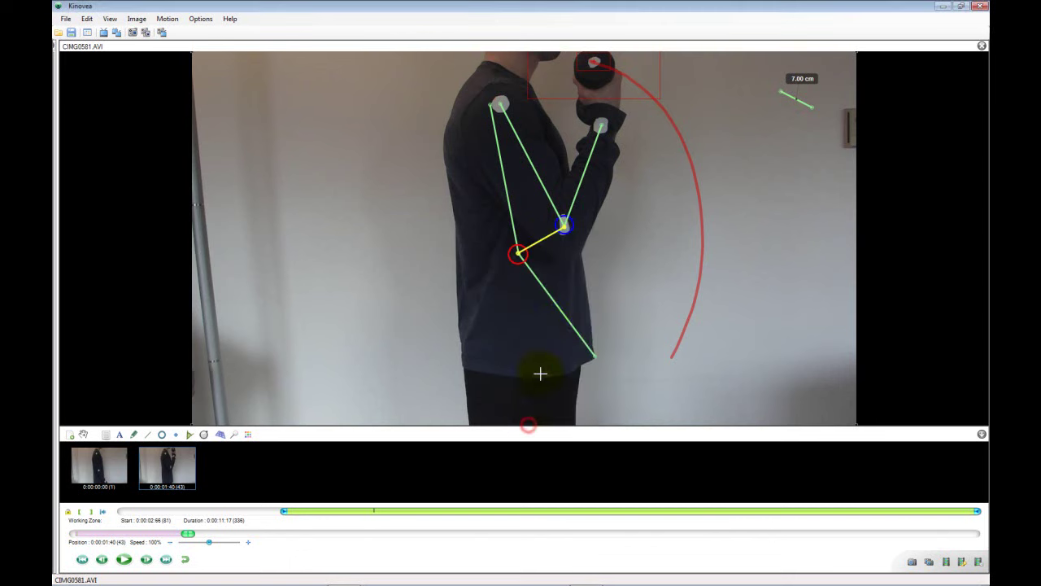
{"action": "right_click", "coordinate": [545, 236]}
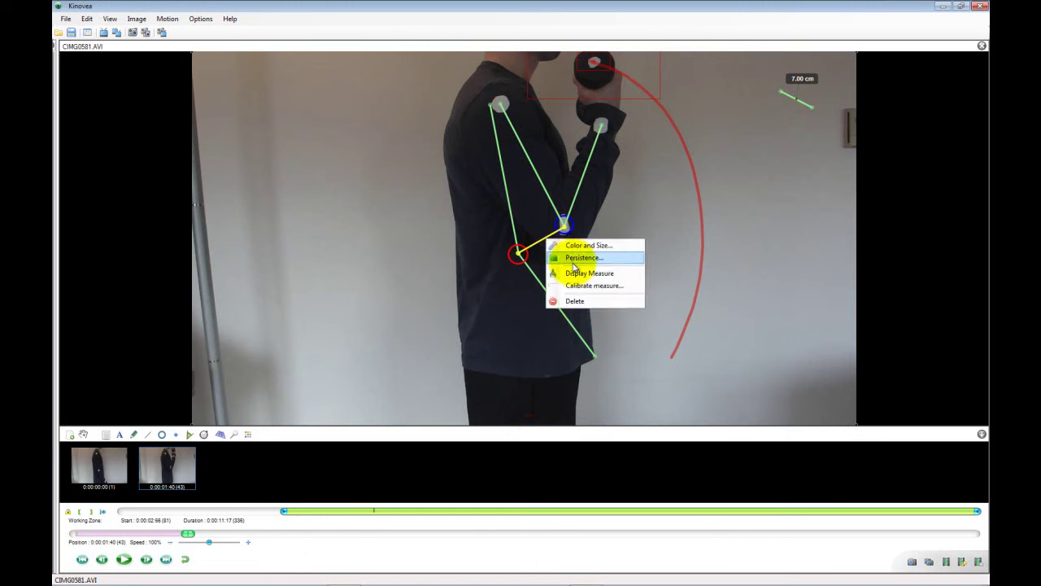
{"action": "left_click", "coordinate": [574, 274]}
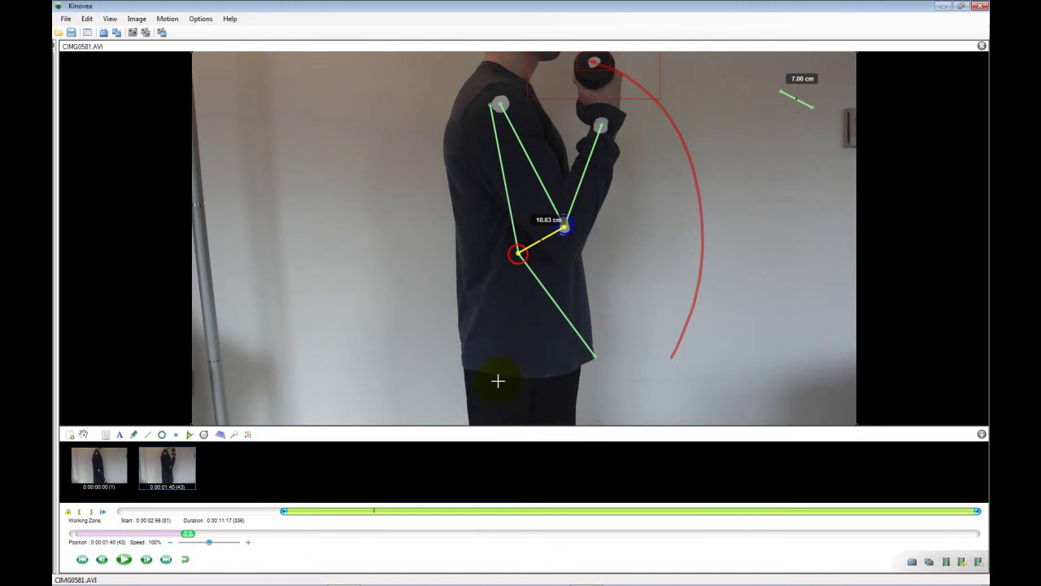
Step: Draw a yellow vertical line up to the wrist marker, measuring 46.35 cm
{"action": "mouse_move", "coordinate": [595, 357]}
{"action": "left_mouse_down"}
{"action": "mouse_move", "coordinate": [606, 261]}
{"action": "mouse_move", "coordinate": [602, 124]}
{"action": "left_mouse_up"}
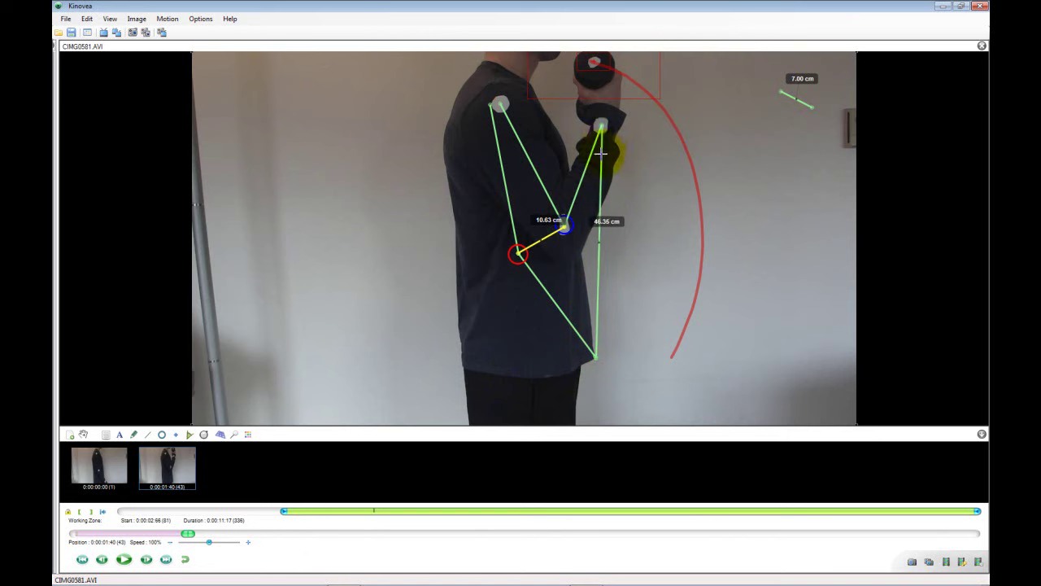
{"action": "right_click", "coordinate": [601, 153]}
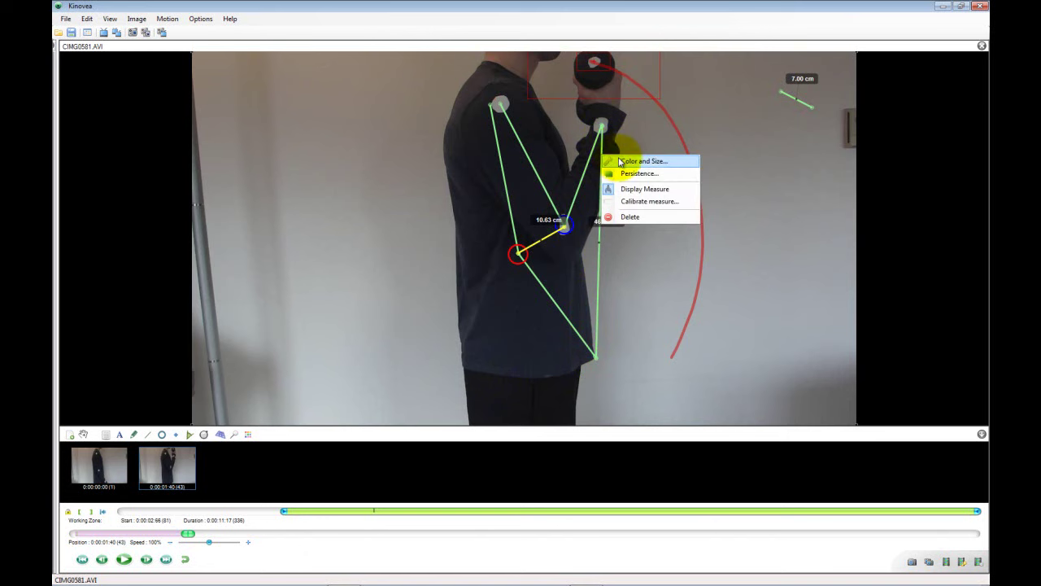
{"action": "left_click", "coordinate": [623, 160]}
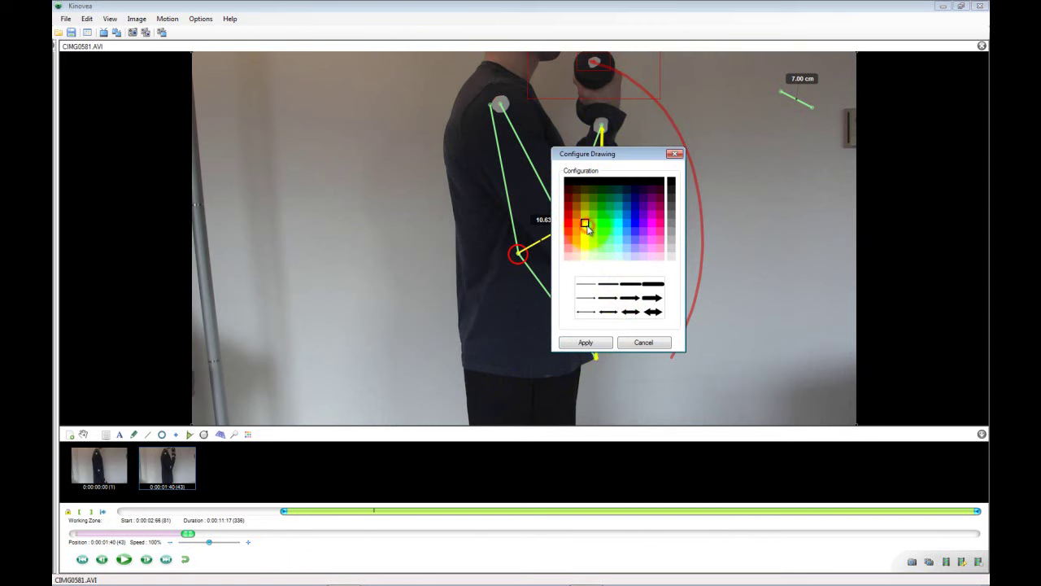
{"action": "left_click", "coordinate": [593, 312]}
{"action": "left_click", "coordinate": [587, 342]}
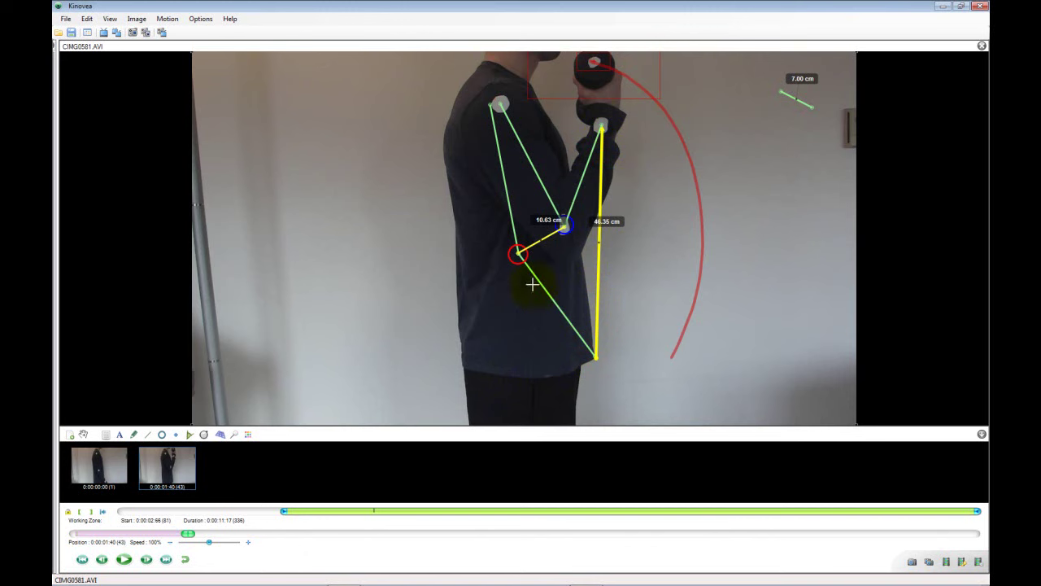
Step: Move the 10.63 cm and 46.35 cm length labels onto the upper-left wall
{"action": "left_click", "coordinate": [89, 436]}
{"action": "left_click", "coordinate": [413, 288]}
{"action": "left_click", "coordinate": [556, 226]}
{"action": "left_click_drag", "start_coordinate": [549, 219], "coordinate": [387, 68]}
{"action": "mouse_move", "coordinate": [606, 222]}
{"action": "left_mouse_down"}
{"action": "mouse_move", "coordinate": [616, 225]}
{"action": "mouse_move", "coordinate": [456, 176]}
{"action": "mouse_move", "coordinate": [388, 109]}
{"action": "mouse_move", "coordinate": [389, 88]}
{"action": "left_mouse_up"}
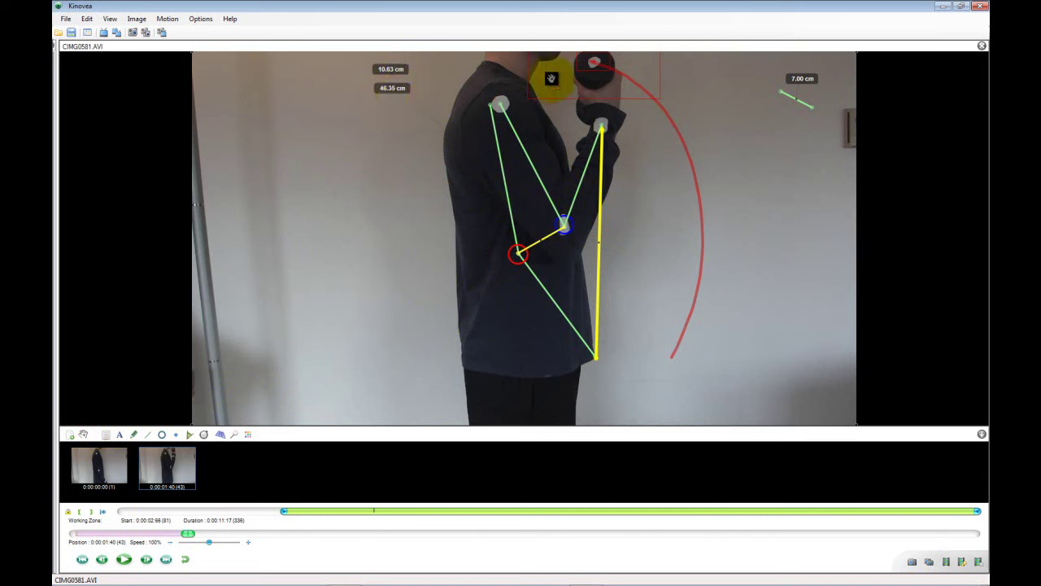
Step: Select the dumbbell's tracked path, play the annotated curl video, then rewind to the first frame
{"action": "left_click", "coordinate": [608, 61]}
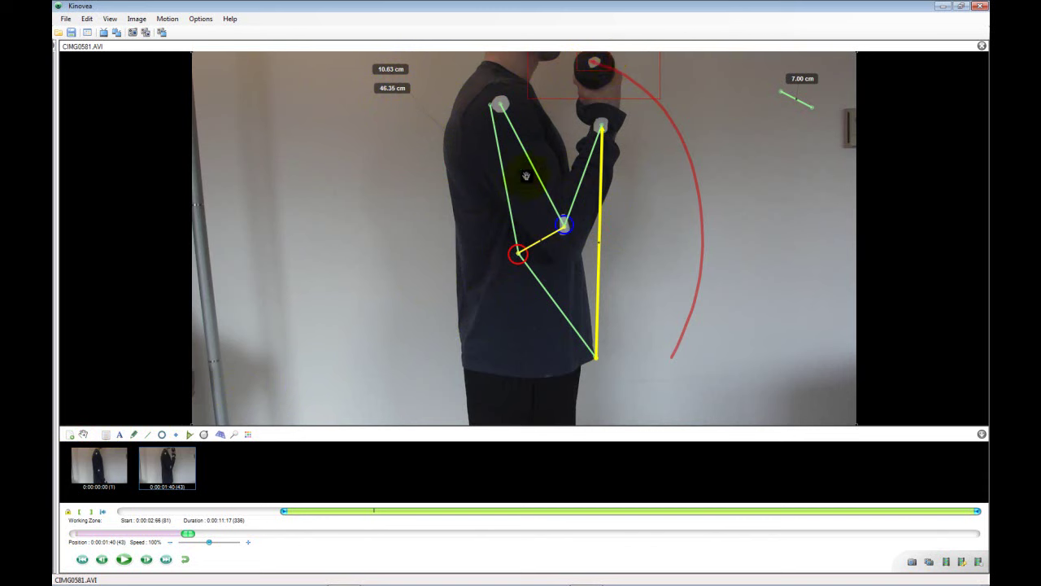
{"action": "left_click", "coordinate": [124, 560]}
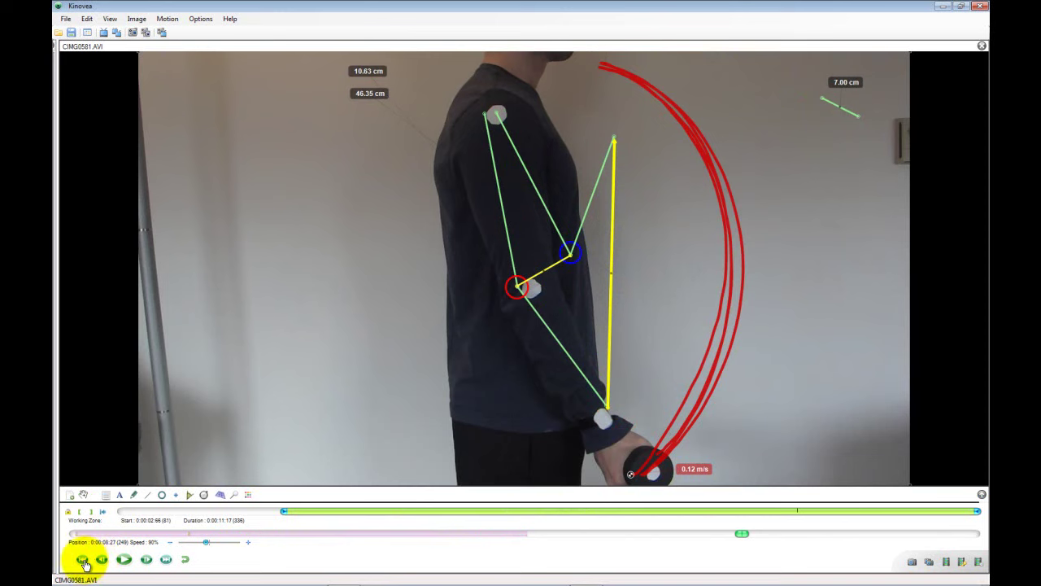
{"action": "left_click", "coordinate": [82, 559]}
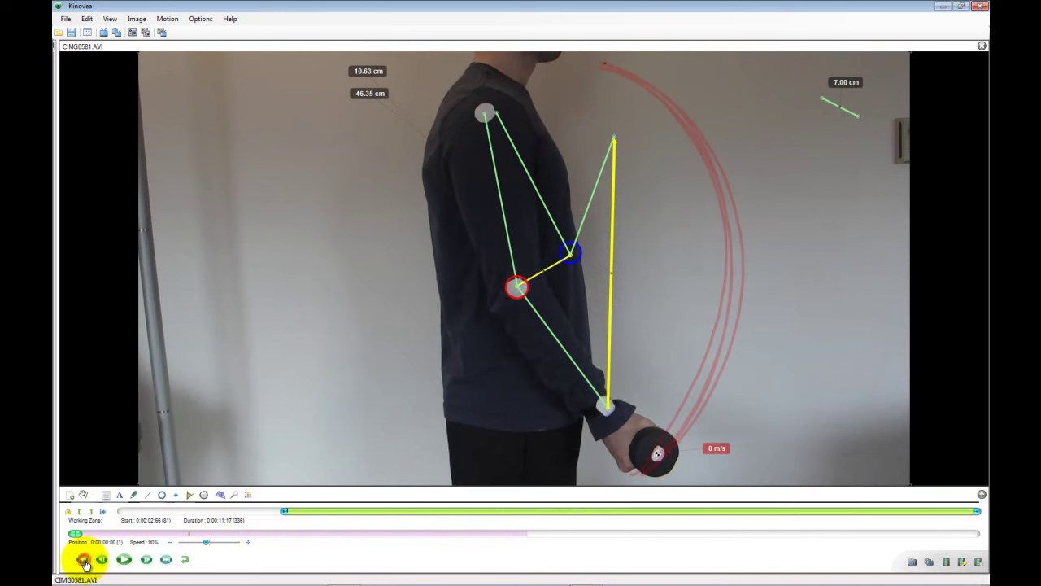
Step: Slow playback to 25% and play the curl with pauses, reading the dumbbell speed (0.39 m/s at top)
{"action": "left_click_drag", "start_coordinate": [204, 541], "coordinate": [186, 552]}
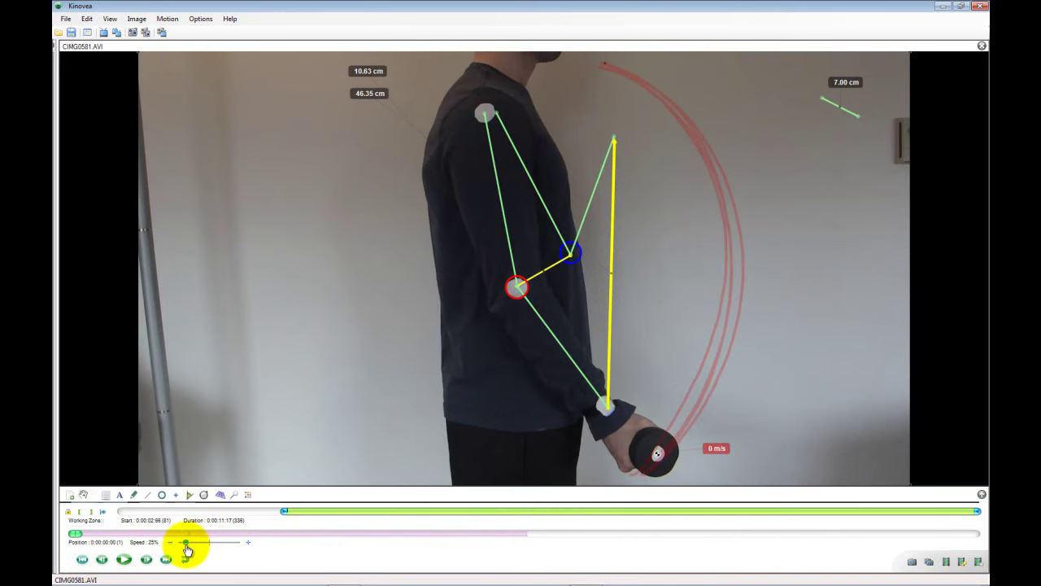
{"action": "left_click", "coordinate": [126, 559]}
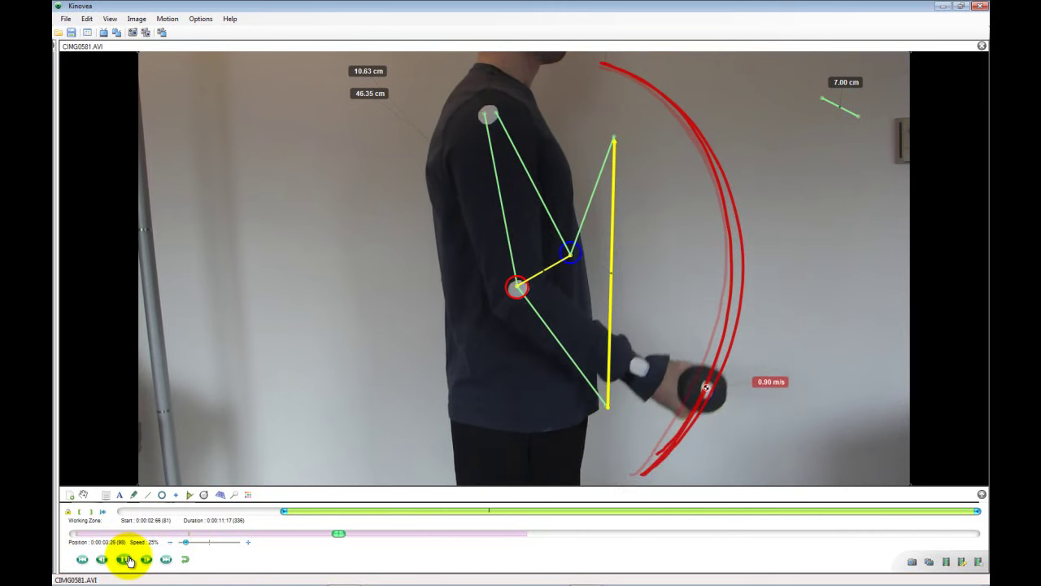
{"action": "left_click", "coordinate": [126, 560]}
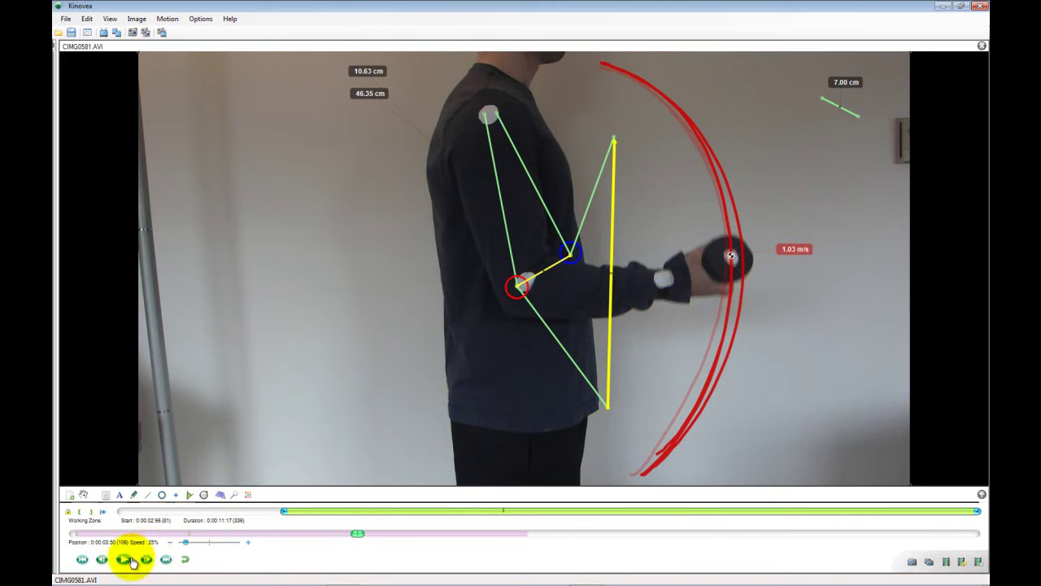
{"action": "left_click", "coordinate": [130, 560]}
{"action": "key", "text": "space"}
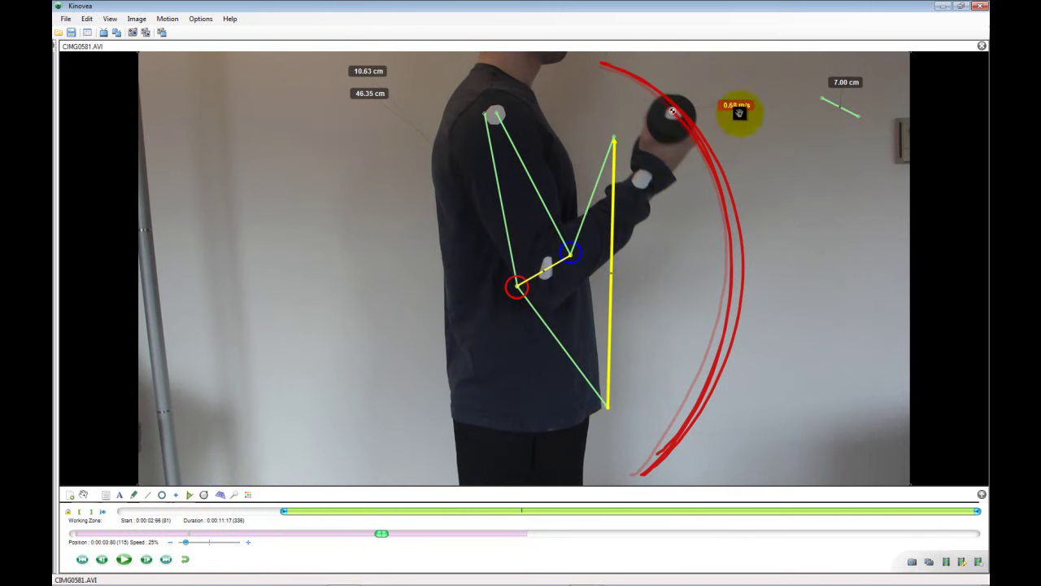
{"action": "left_click", "coordinate": [120, 563]}
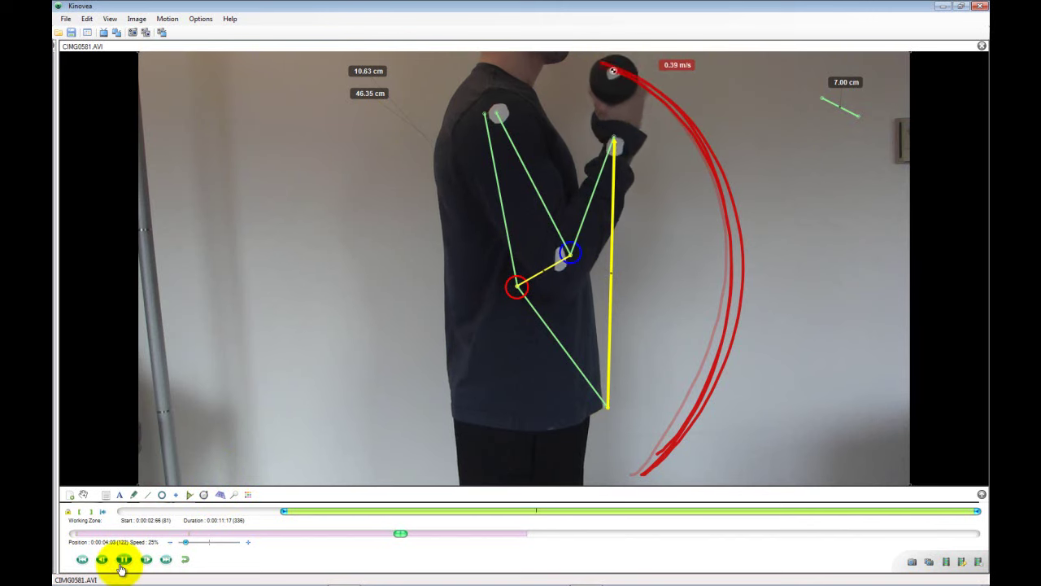